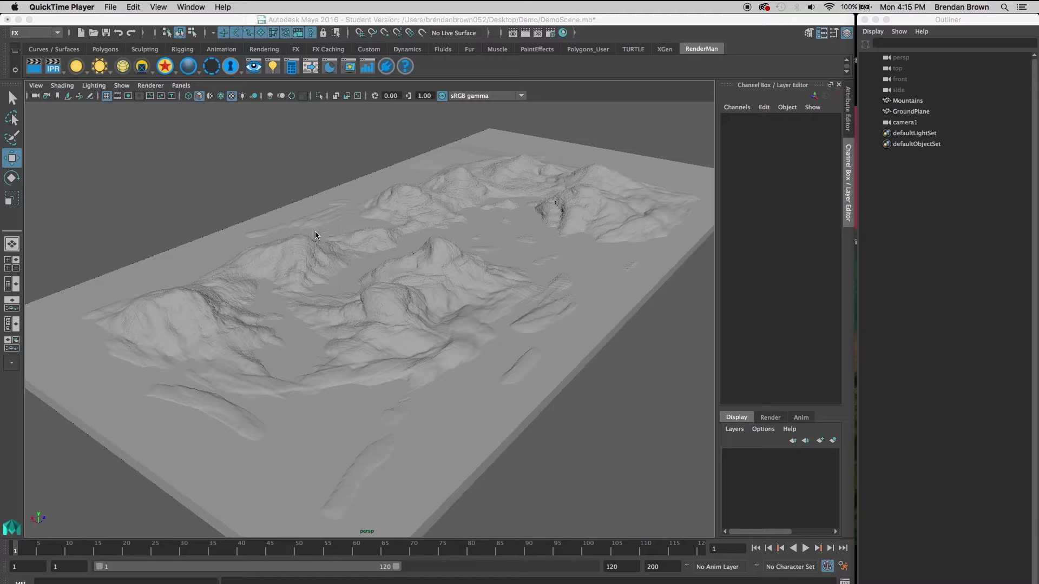
# Step: Select the Mountains terrain mesh and zoom in and out to examine its dense wireframe
pyautogui.scroll(10, 361, 235)
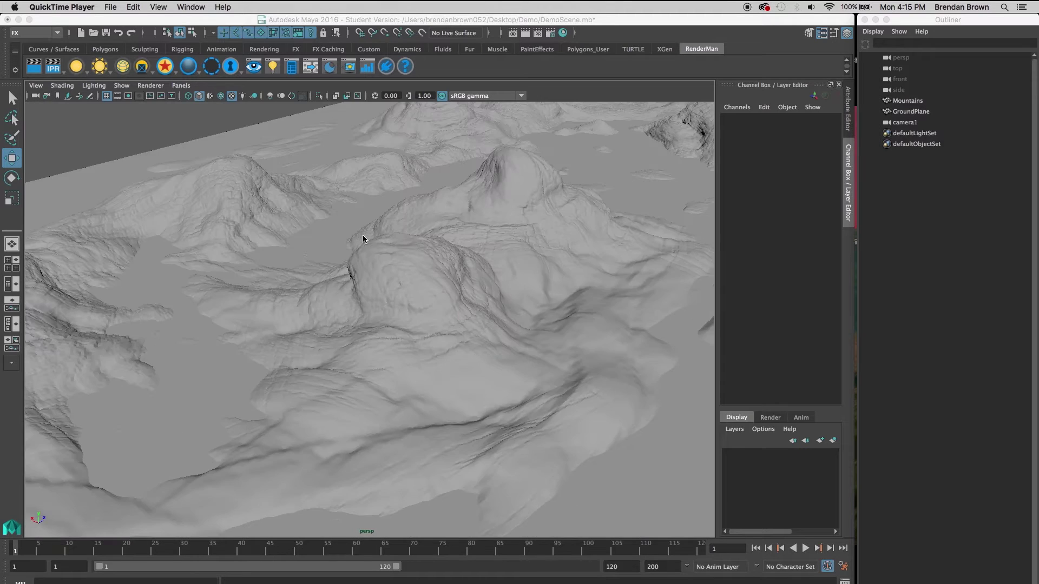
pyautogui.scroll(-5, 369, 266)
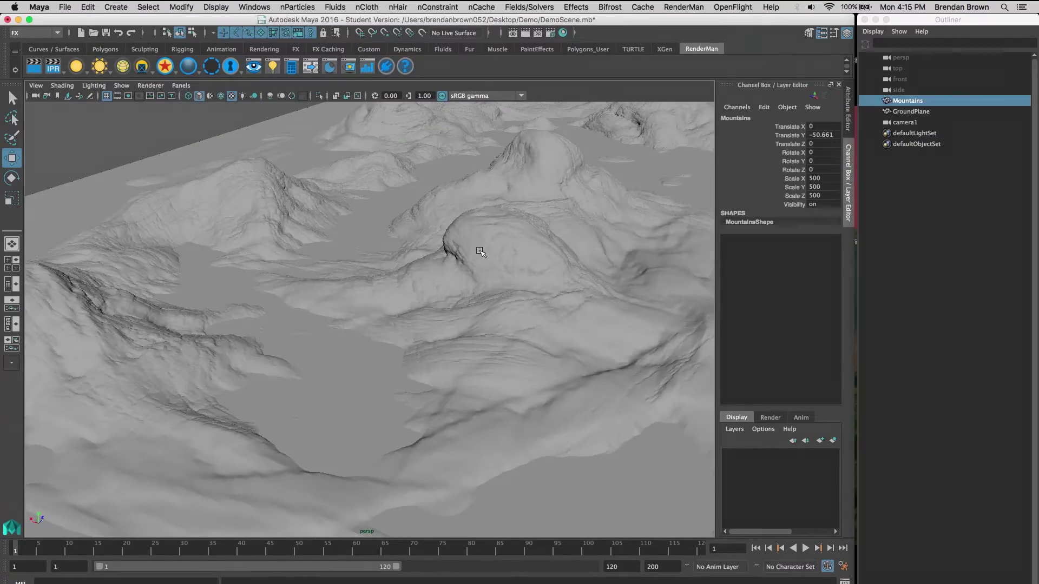
pyautogui.click(478, 253)
pyautogui.scroll(15, 471, 252)
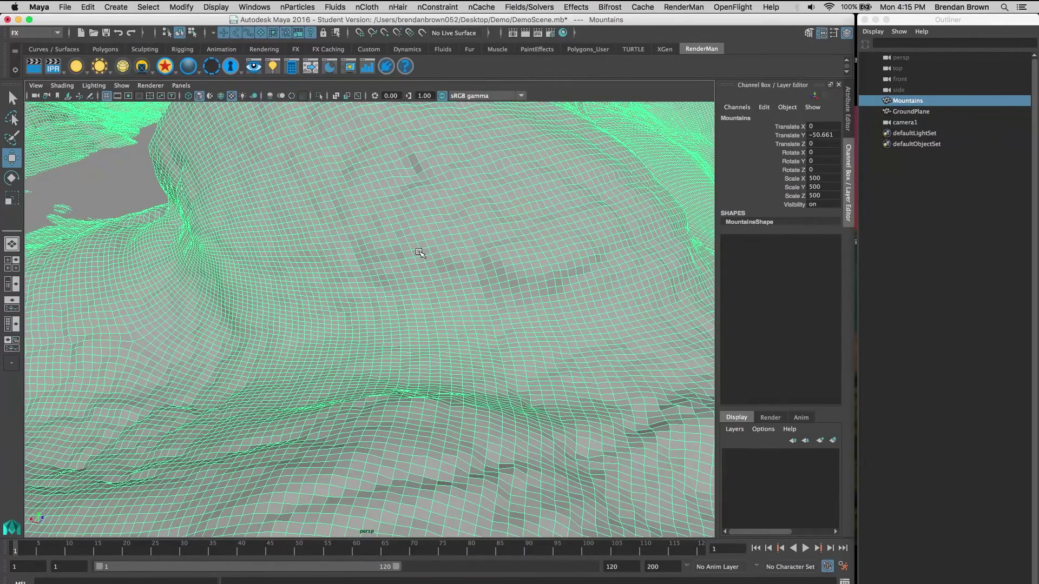
pyautogui.scroll(-5, 416, 257)
pyautogui.scroll(-3, 413, 248)
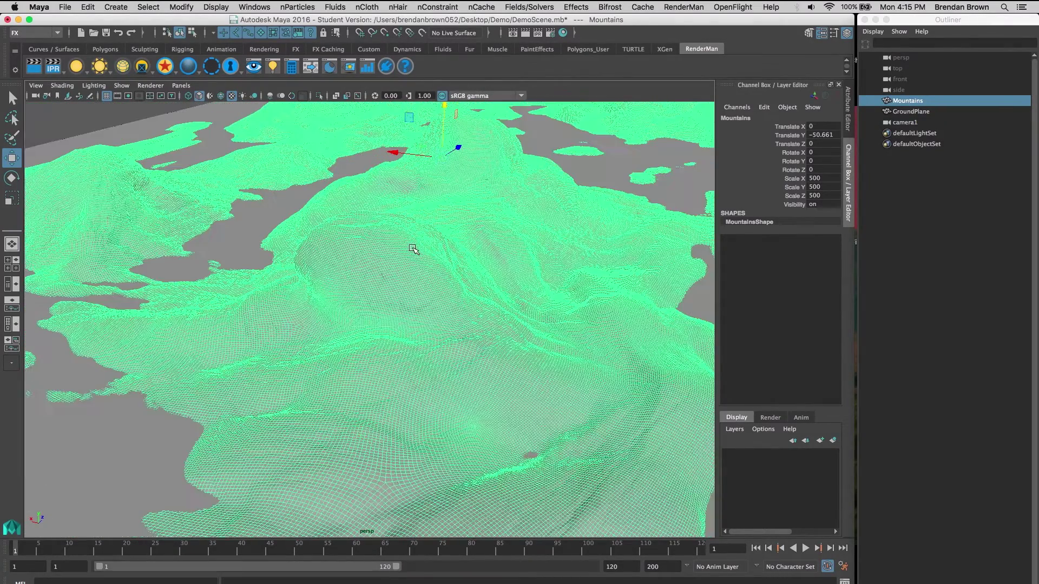
pyautogui.scroll(6, 413, 249)
pyautogui.scroll(-3, 413, 249)
pyautogui.scroll(-4, 414, 249)
pyautogui.scroll(4, 378, 249)
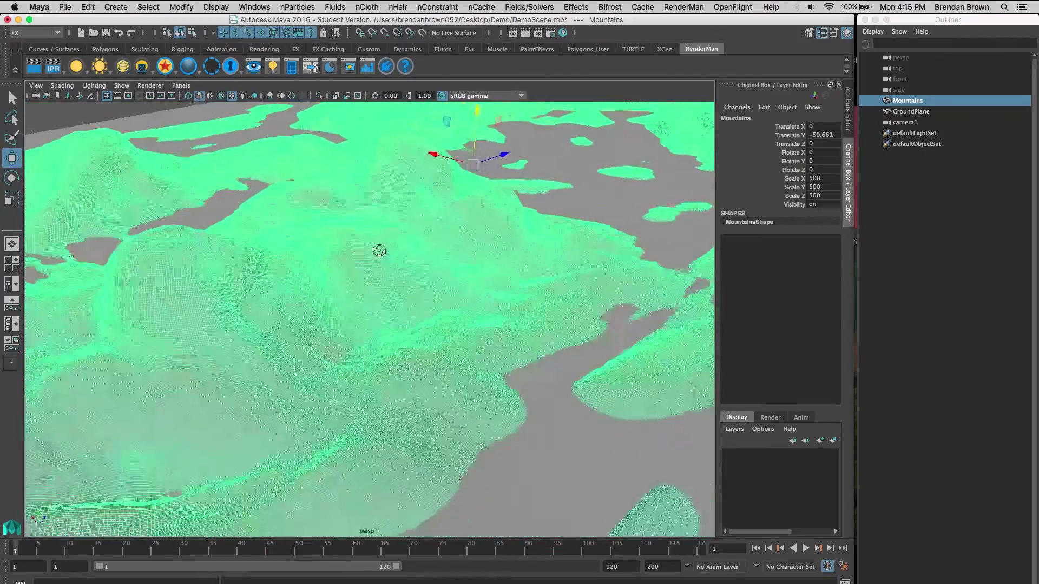
# Step: Orbit the view around the Mountains terrain to see it from different angles
pyautogui.moveTo(381, 256)
pyautogui.keyDown('alt'); pyautogui.mouseDown()
pyautogui.moveTo(359, 255)
pyautogui.moveTo(413, 250)
pyautogui.moveTo(386, 257)
pyautogui.mouseUp(); pyautogui.keyUp('alt')
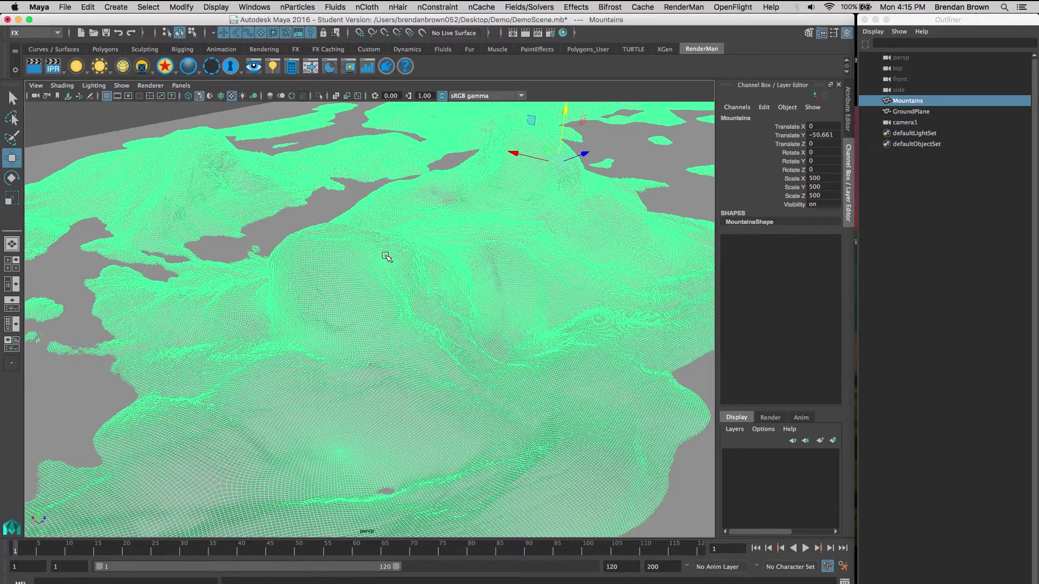
pyautogui.moveTo(385, 257)
pyautogui.keyDown('alt'); pyautogui.mouseDown()
pyautogui.moveTo(360, 263)
pyautogui.moveTo(374, 262)
pyautogui.mouseUp(); pyautogui.keyUp('alt')
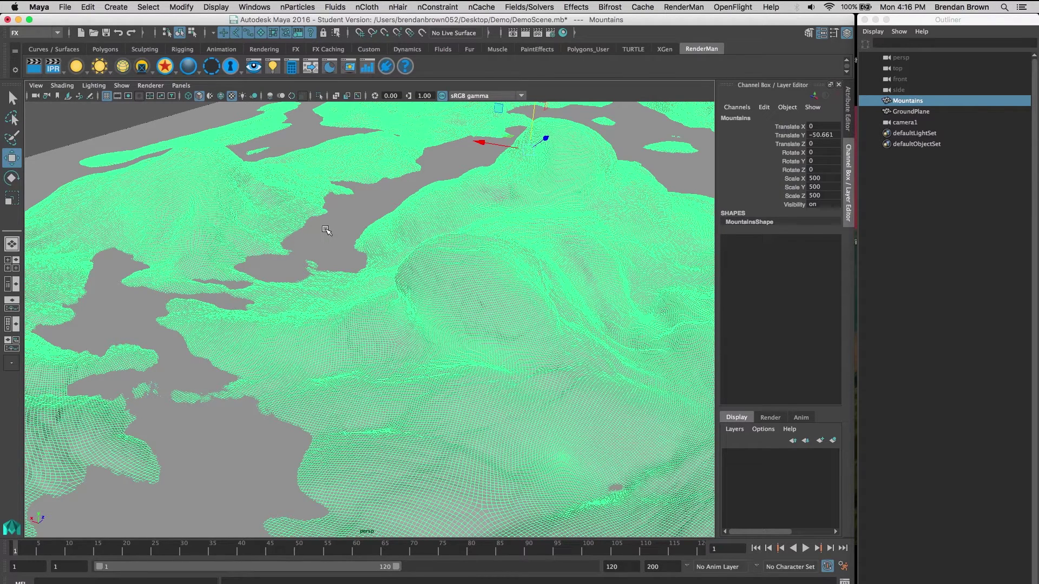
pyautogui.keyDown('alt'); pyautogui.moveTo(326, 231); pyautogui.dragTo(327, 231); pyautogui.keyUp('alt')
# Step: Open the Plug-in Manager from Settings/Preferences and scroll through the plug-in list
pyautogui.click(254, 7)
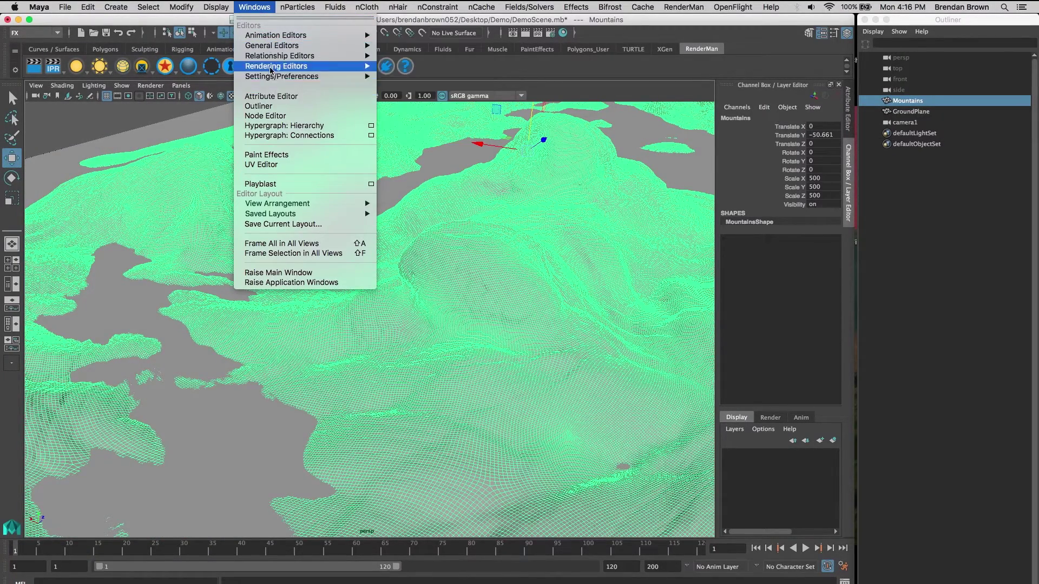
pyautogui.moveTo(276, 81)
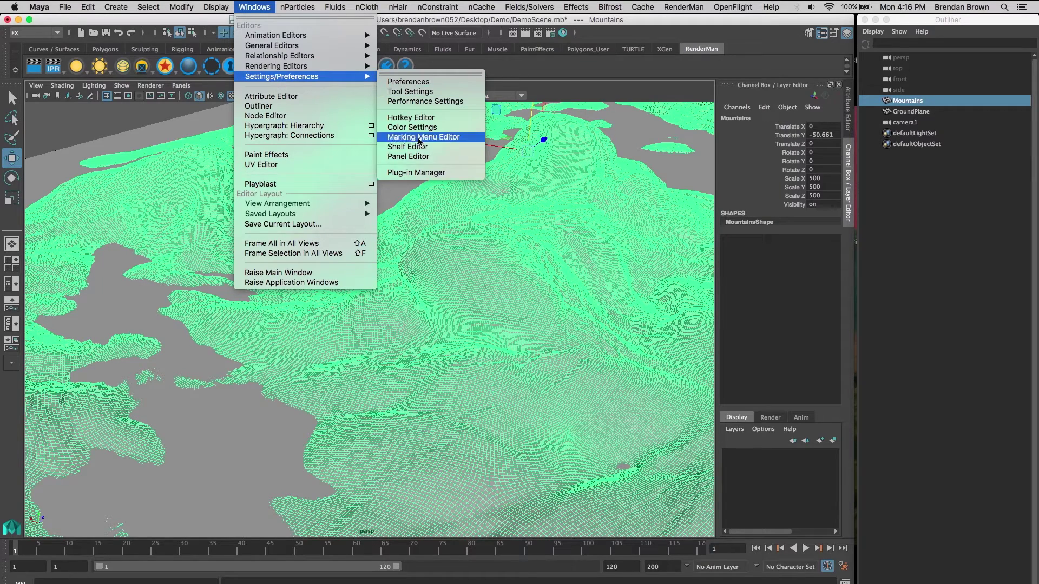
pyautogui.click(411, 173)
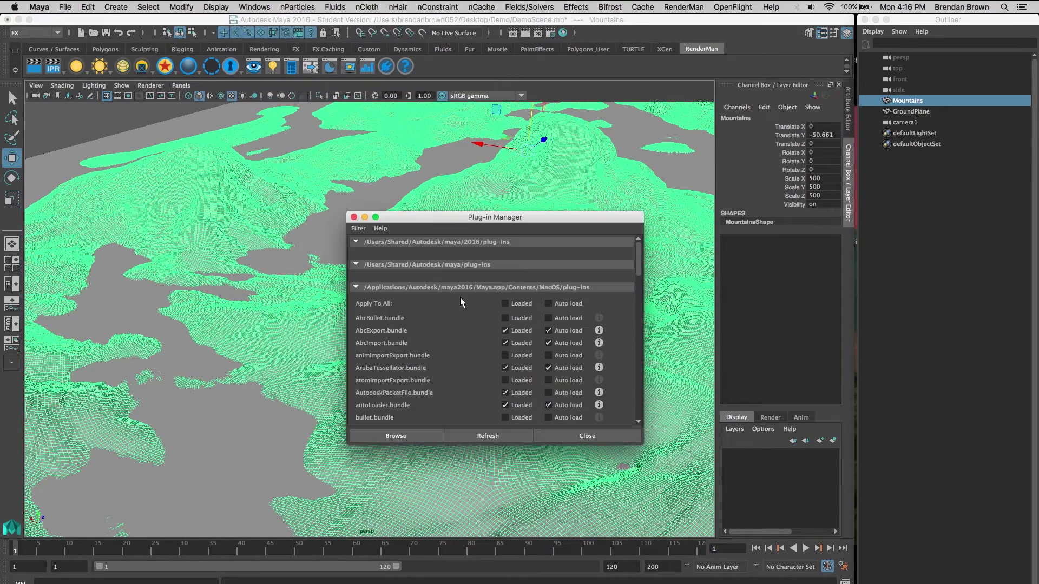
pyautogui.scroll(-5, 459, 310)
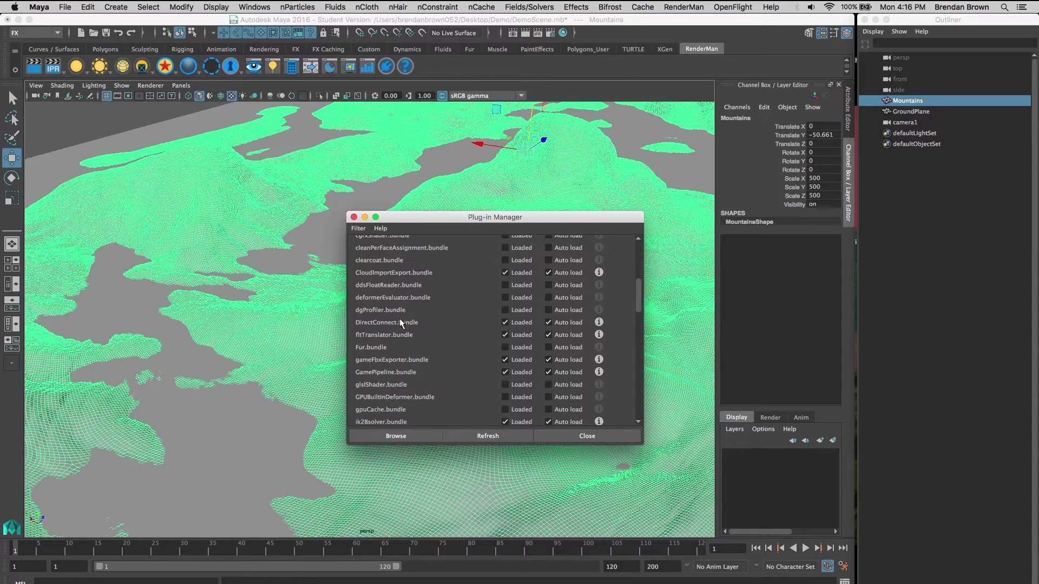
pyautogui.scroll(-5, 414, 326)
pyautogui.scroll(-10, 414, 326)
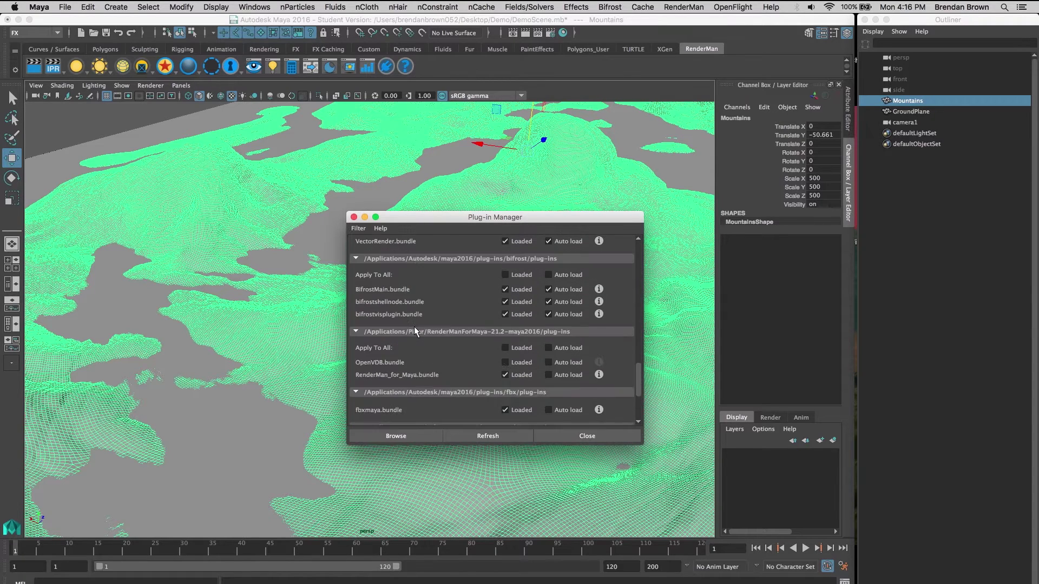
pyautogui.scroll(-3, 414, 327)
pyautogui.scroll(8, 414, 326)
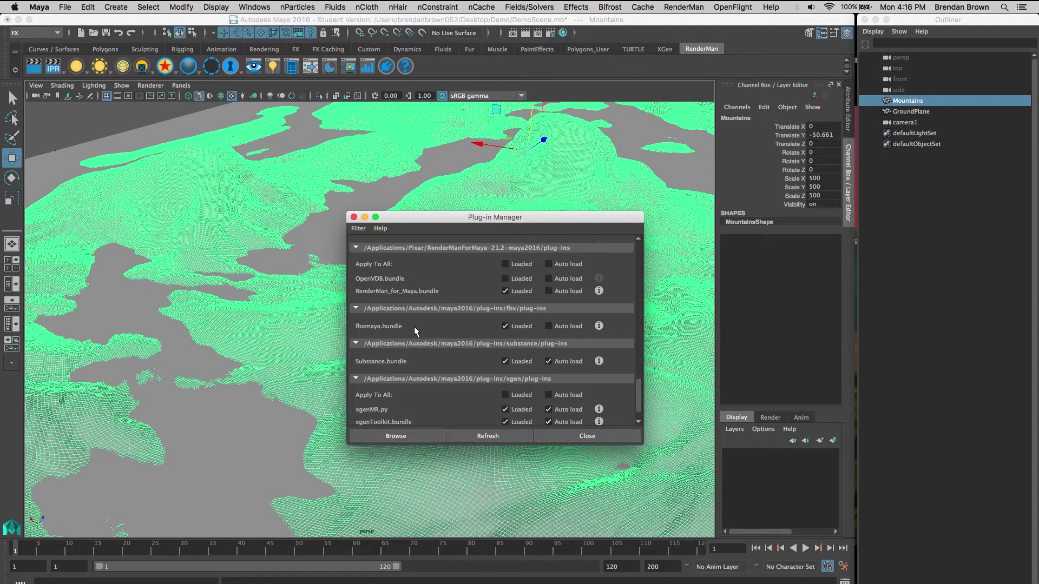
pyautogui.scroll(-5, 413, 326)
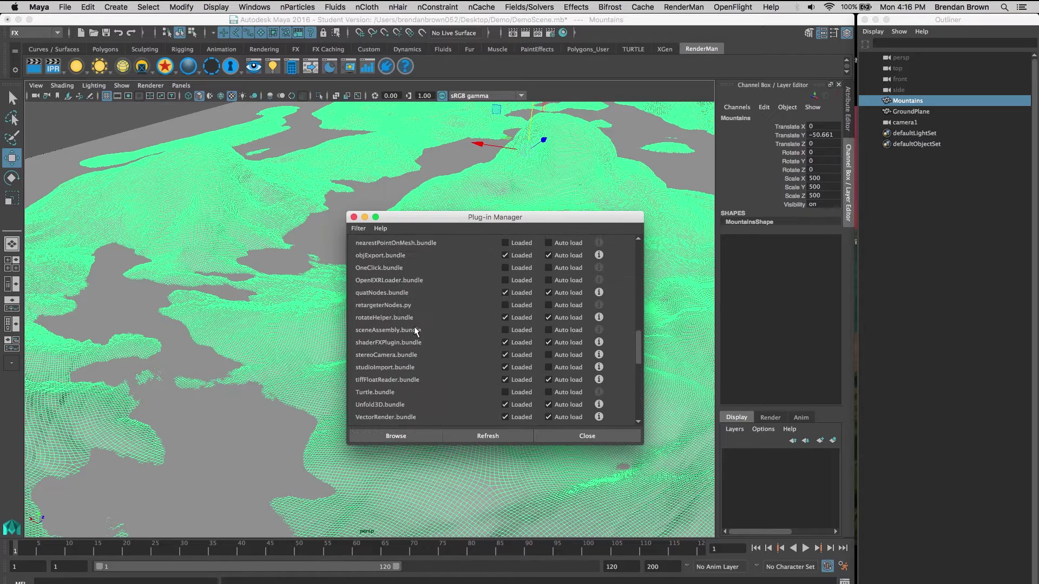
pyautogui.scroll(-8, 414, 326)
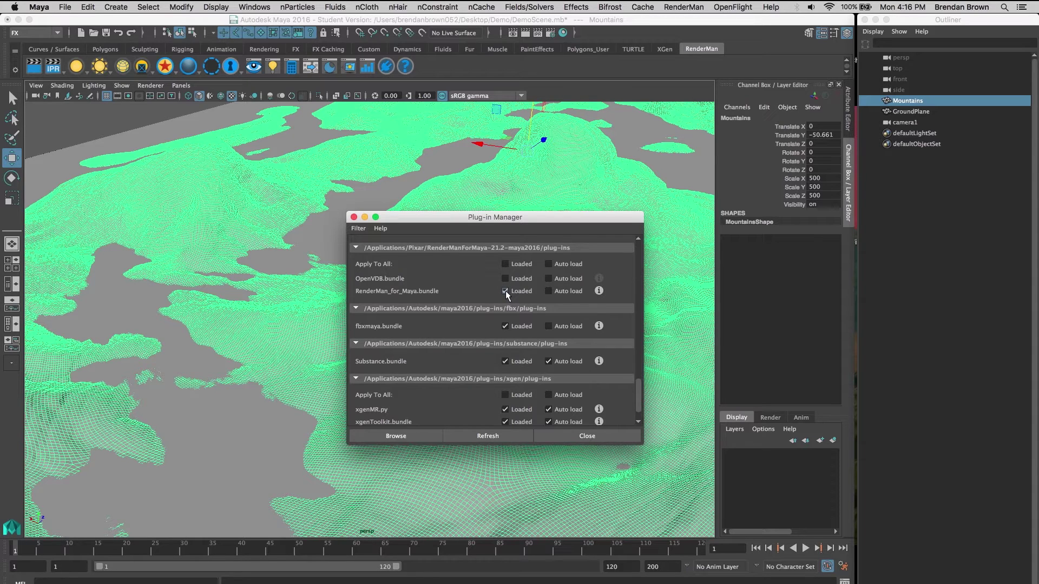
# Step: Tick Loaded for the gpuCache.bundle plug-in
pyautogui.scroll(6, 506, 290)
pyautogui.scroll(14, 484, 290)
pyautogui.scroll(12, 396, 314)
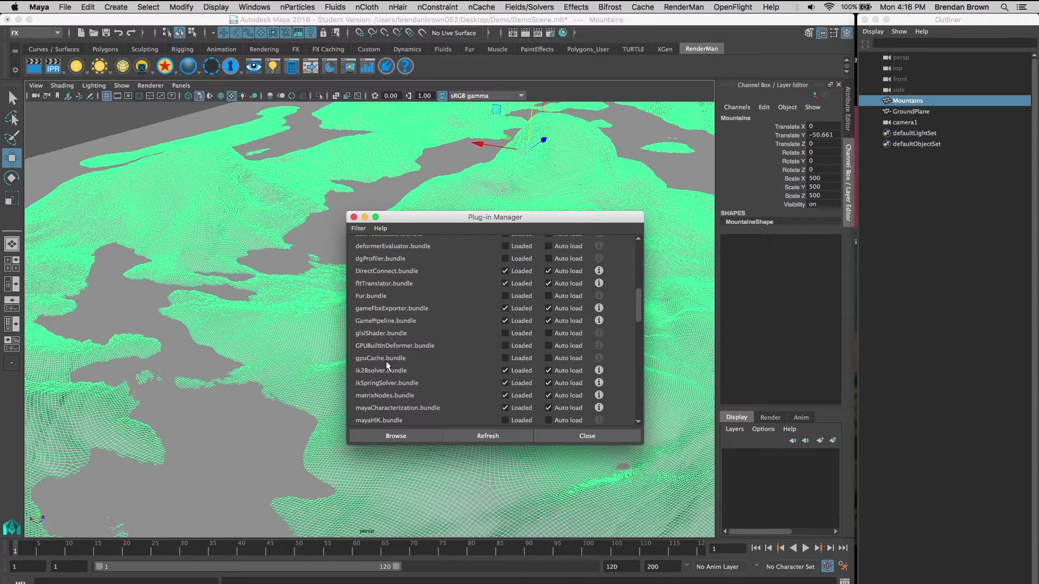
pyautogui.click(505, 358)
# Step: Close the Plug-in Manager and select the Scale X, Y and Z channels of Mountains
pyautogui.click(550, 436)
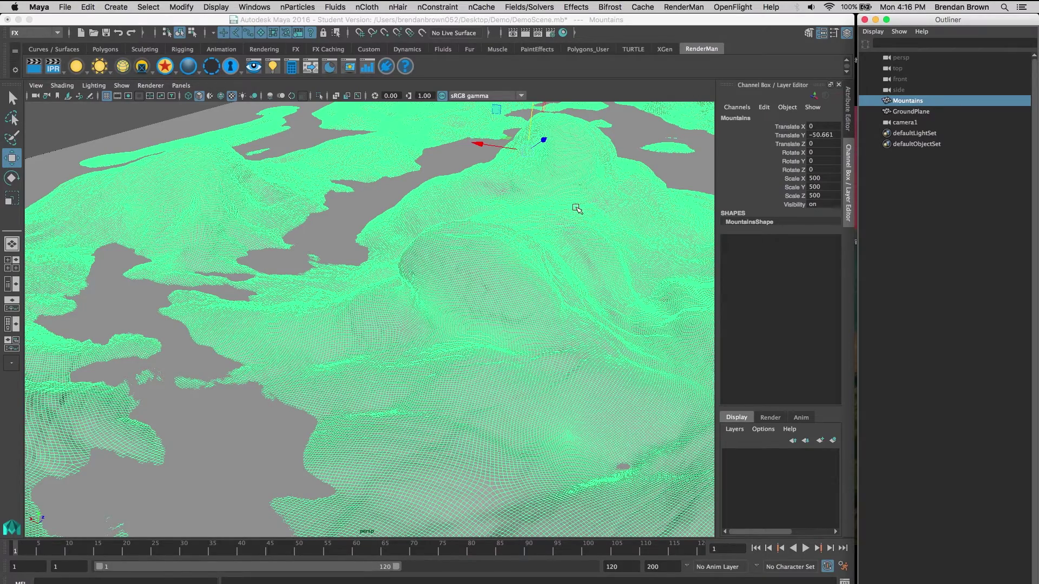
pyautogui.keyDown('alt'); pyautogui.moveTo(515, 216); pyautogui.dragTo(520, 196); pyautogui.keyUp('alt')
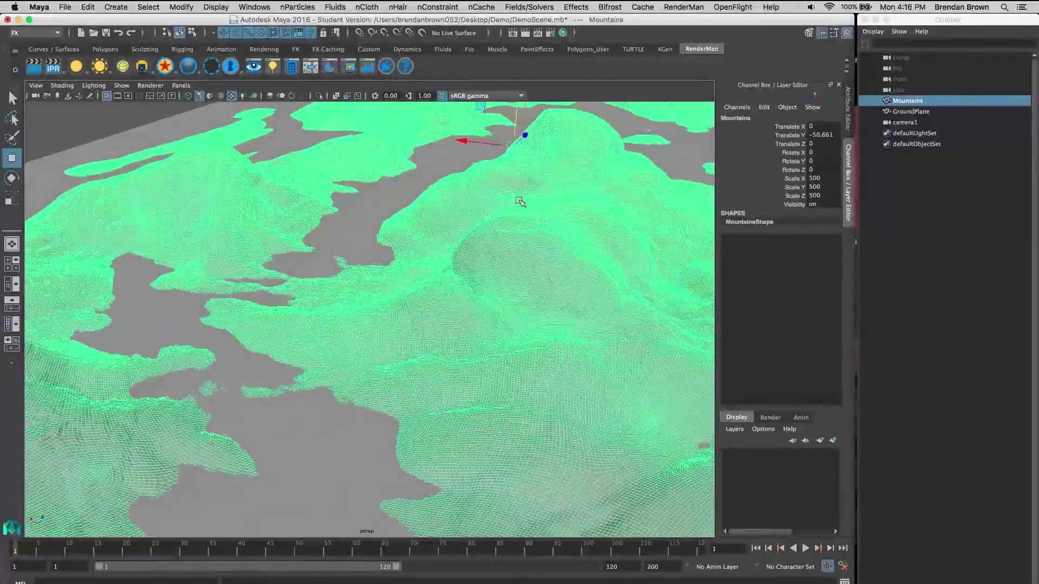
pyautogui.click(793, 178)
pyautogui.click(794, 187)
pyautogui.click(794, 195)
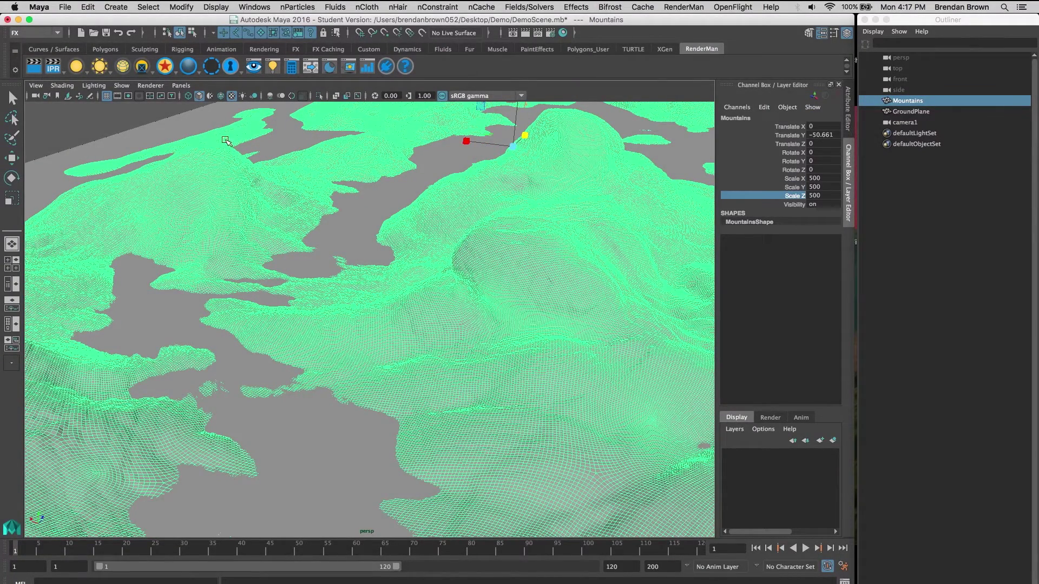
# Step: Apply Modify > Freeze Transformations so translate reads 0 and scale reads 1
pyautogui.click(117, 8)
pyautogui.moveTo(150, 7)
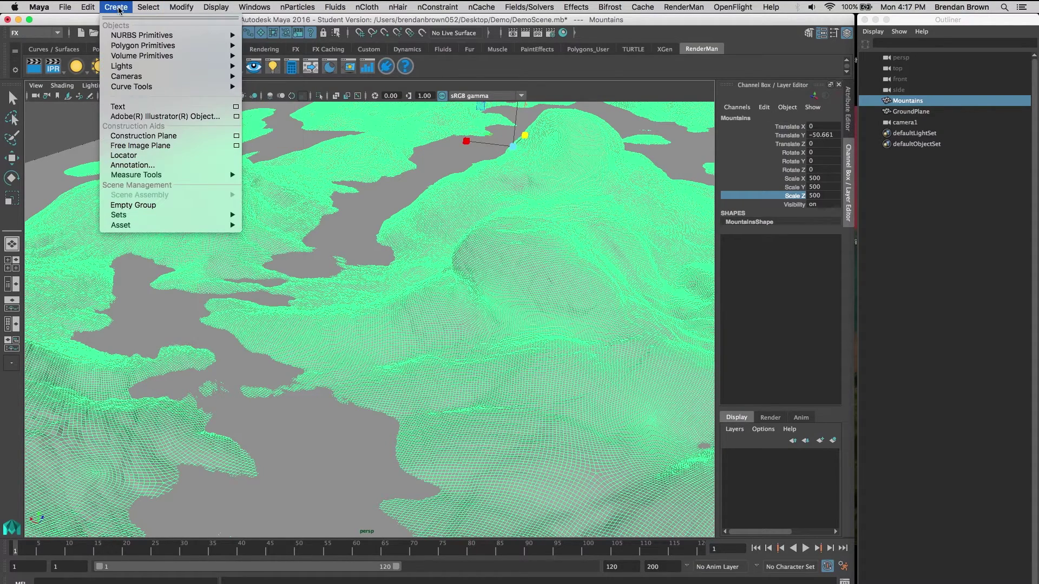
pyautogui.moveTo(181, 8)
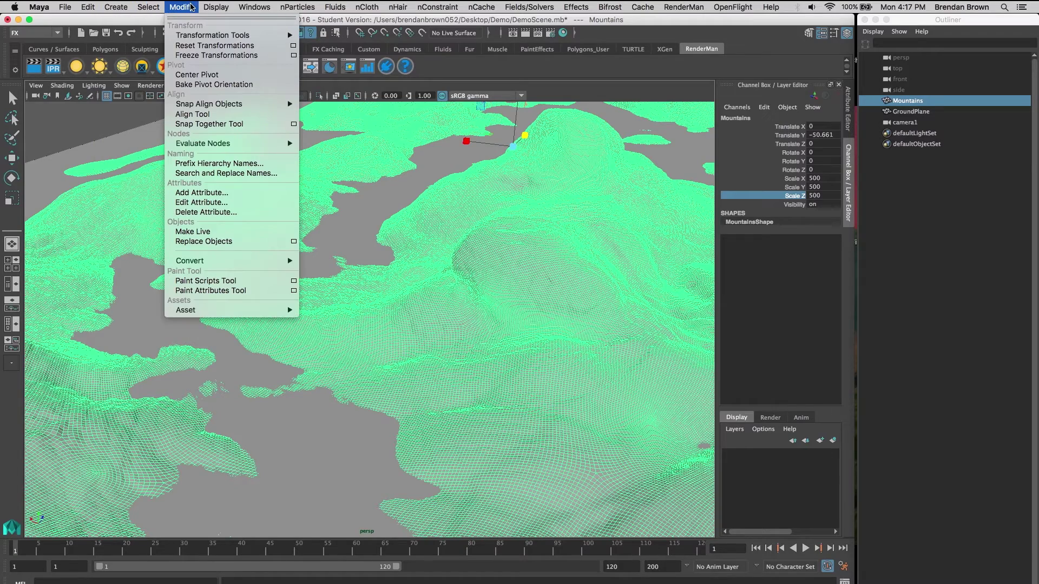
pyautogui.click(195, 56)
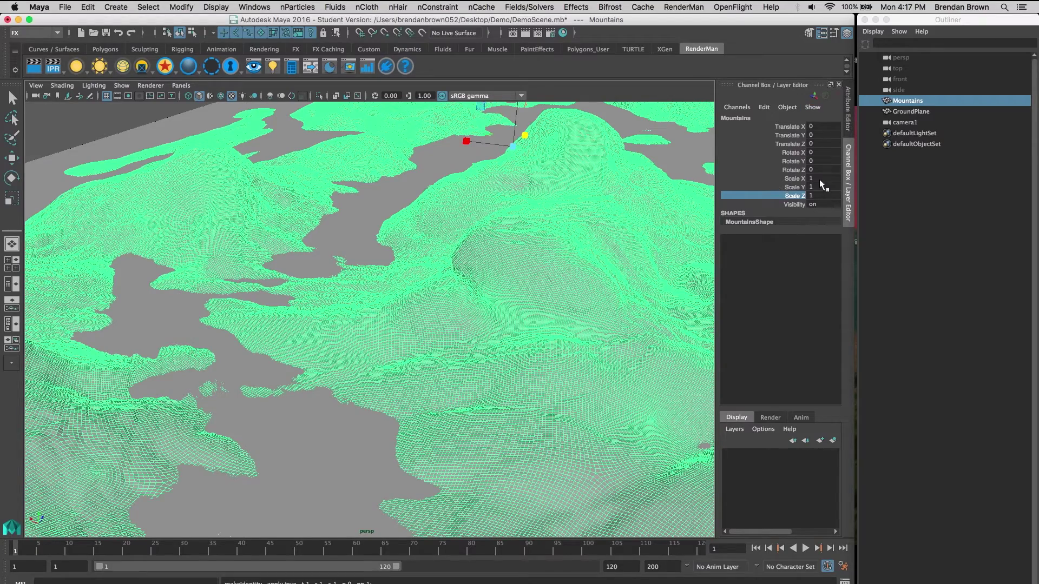
# Step: Export only the selected Mountains mesh as MountianArchive to the Demo folder
pyautogui.scroll(-3, 263, 194)
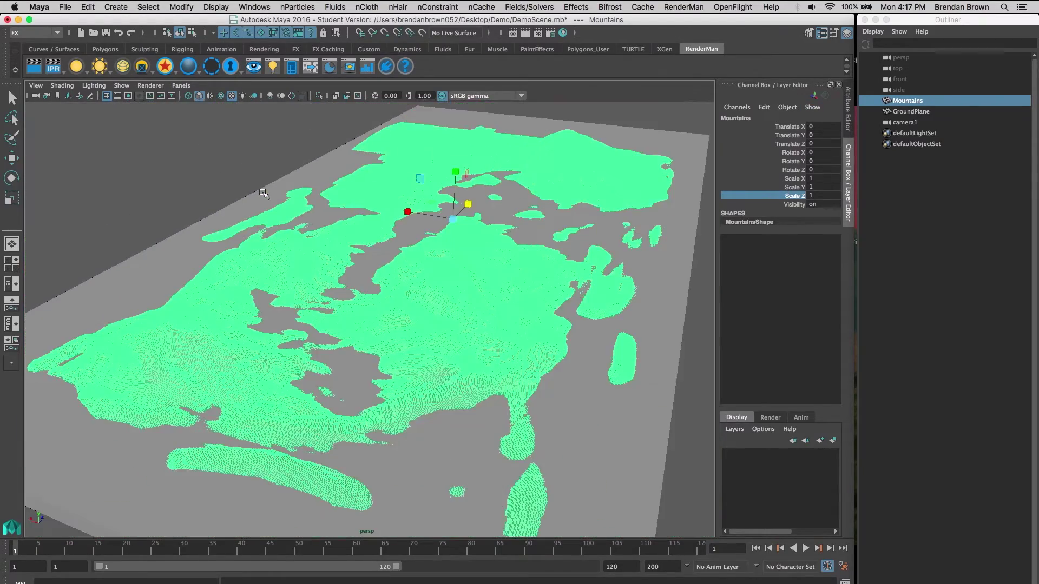
pyautogui.scroll(3, 263, 193)
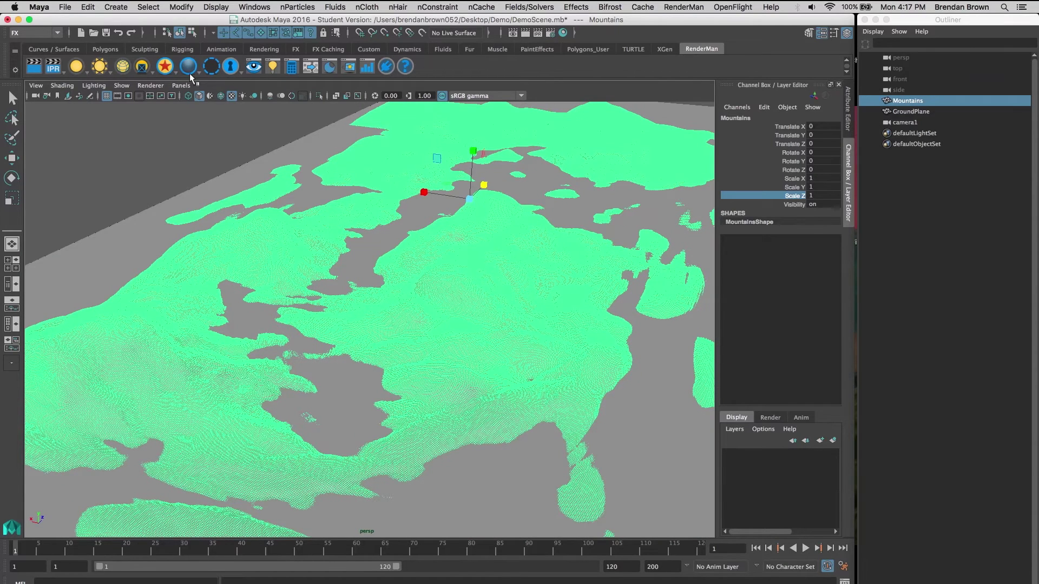
pyautogui.click(65, 8)
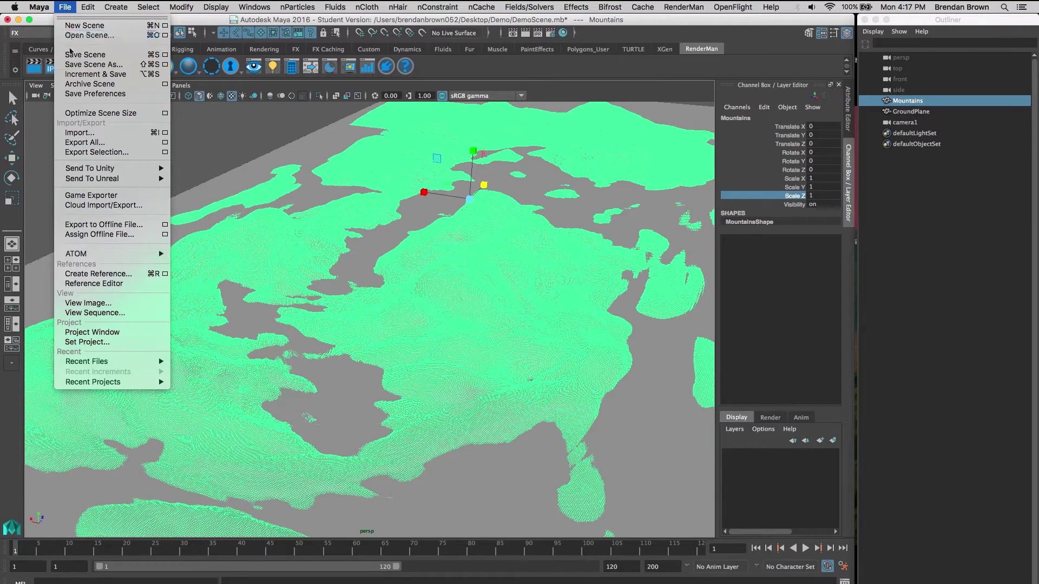
pyautogui.click(97, 152)
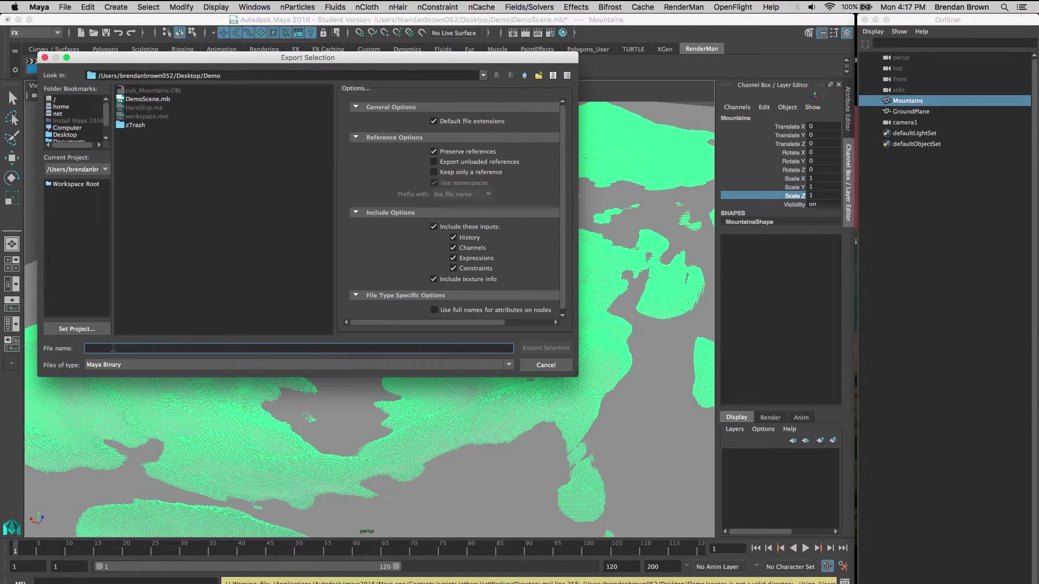
pyautogui.write('Moun')
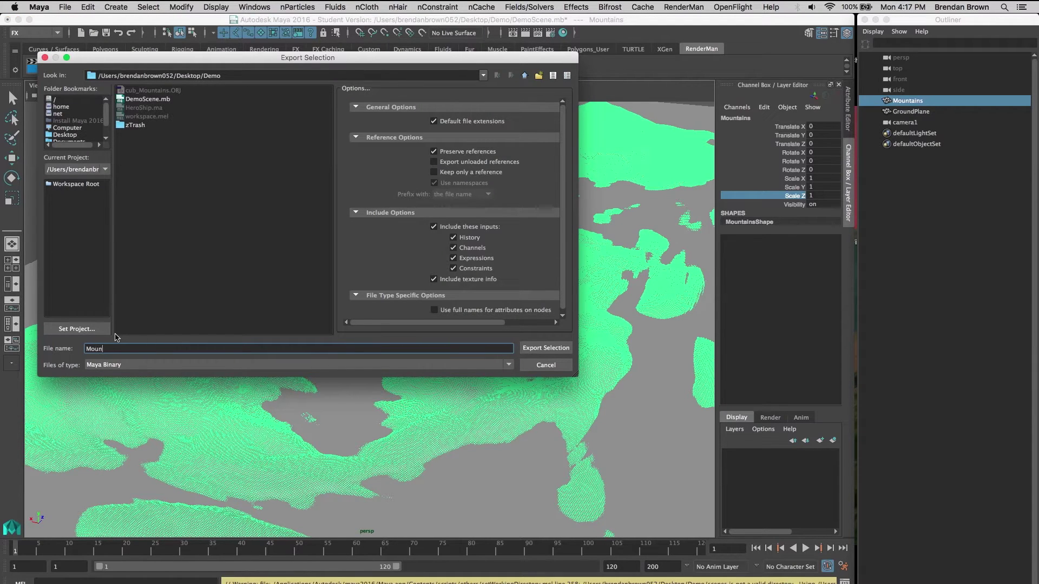
pyautogui.write('tianArchive')
pyautogui.press('Return')
pyautogui.click(490, 332)
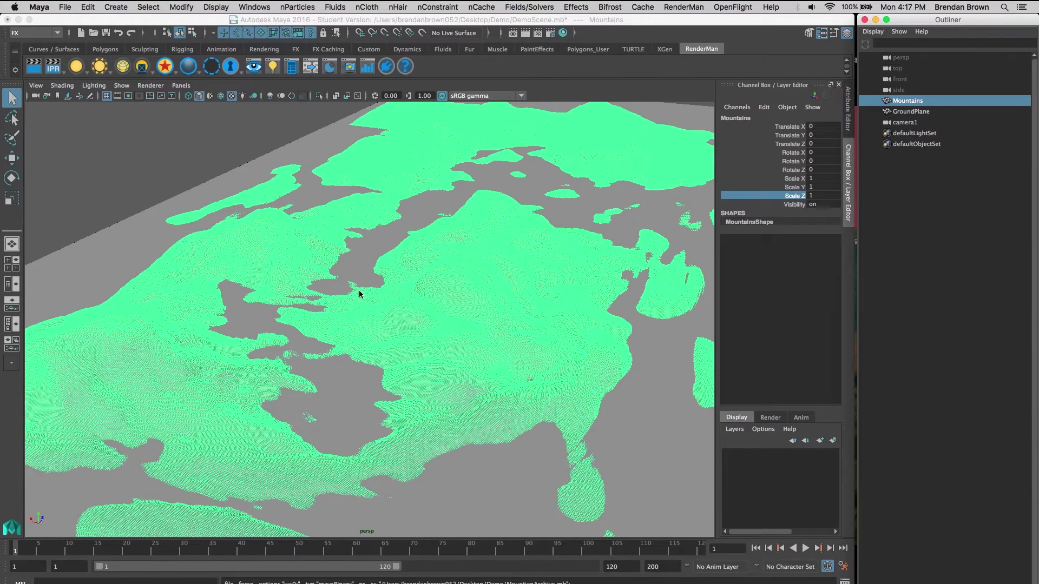
# Step: Deselect, save DemoScene.mb, and open MountianArchive.mb, accepting the student version warning
pyautogui.click(153, 137)
pyautogui.click(65, 7)
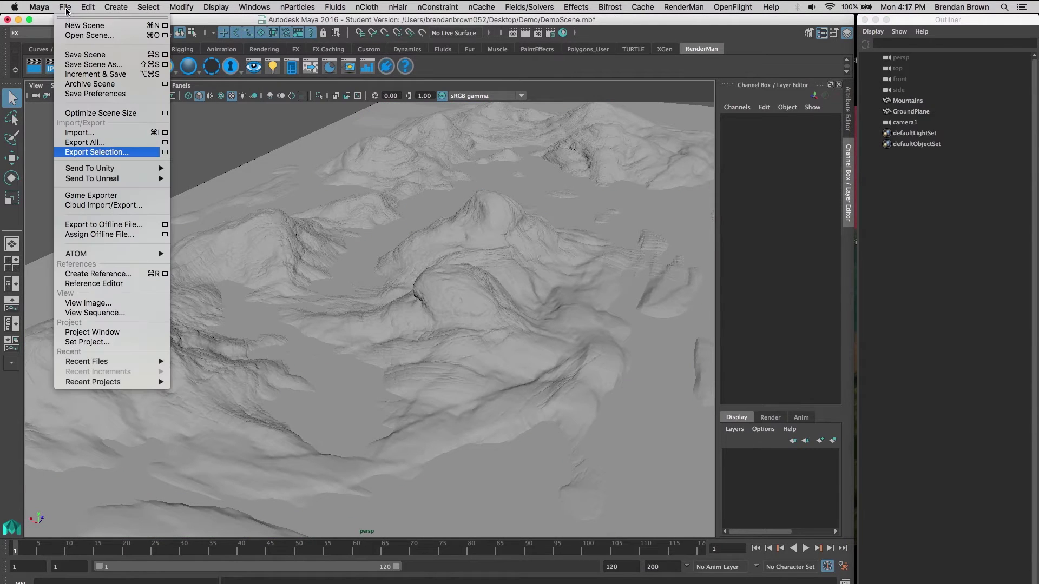
pyautogui.click(82, 36)
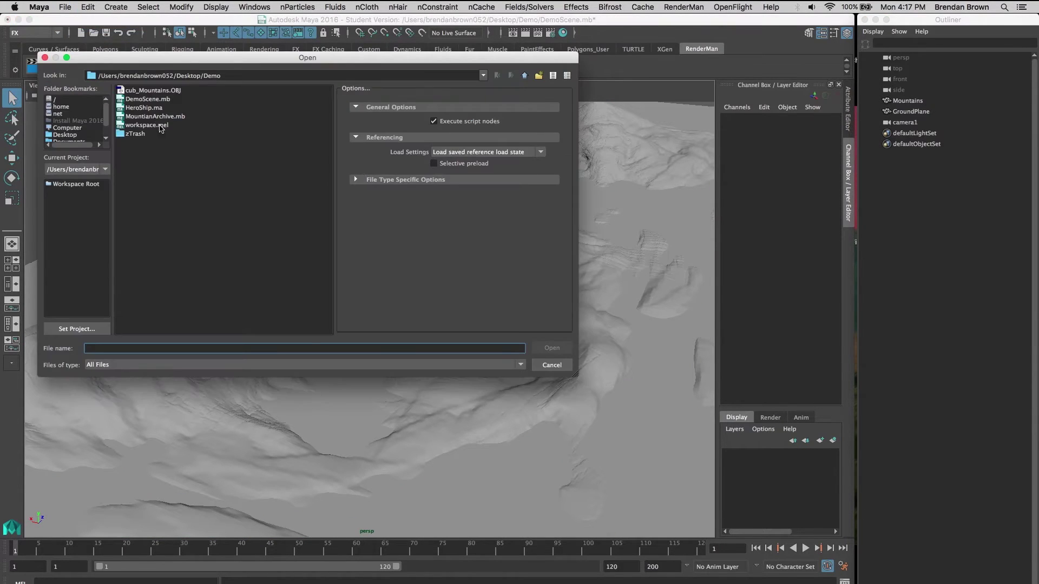
pyautogui.click(144, 117)
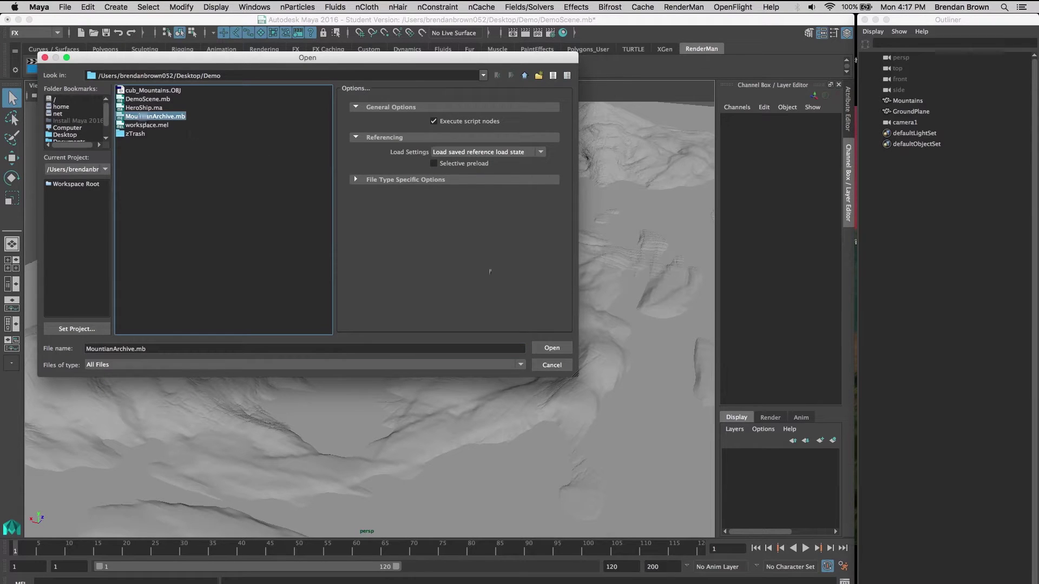
pyautogui.click(552, 347)
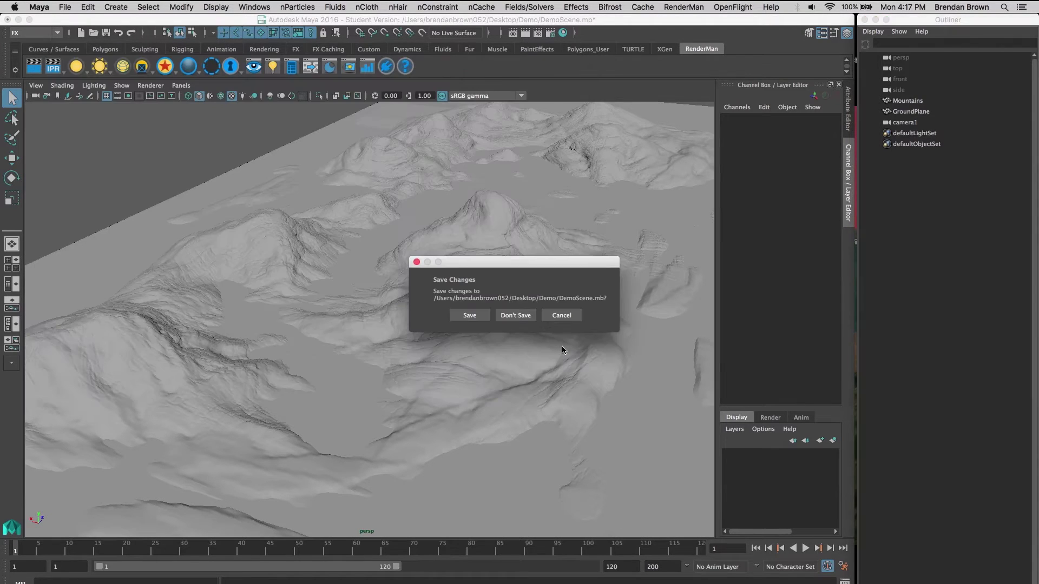
pyautogui.click(469, 316)
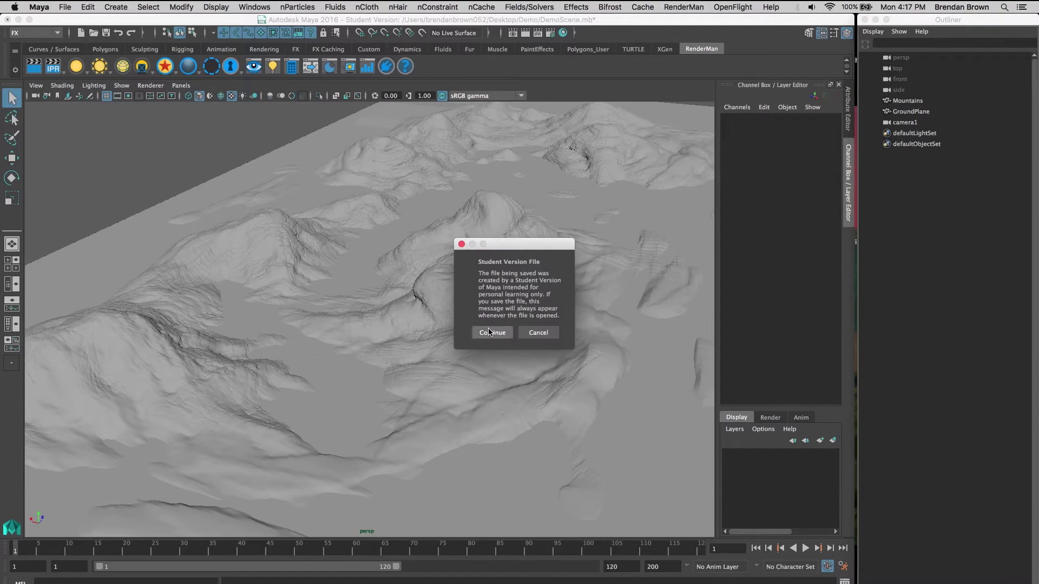
pyautogui.click(488, 331)
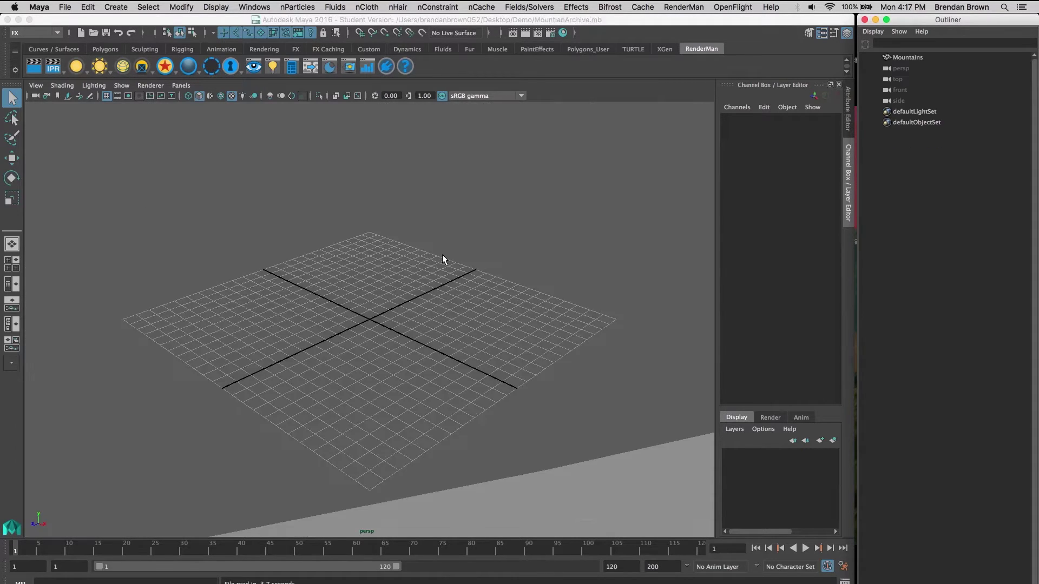
# Step: Select the Mountains mesh, then select the persp camera to show its Channel Box values
pyautogui.scroll(3, 443, 259)
pyautogui.scroll(-3, 443, 259)
pyautogui.scroll(3, 443, 258)
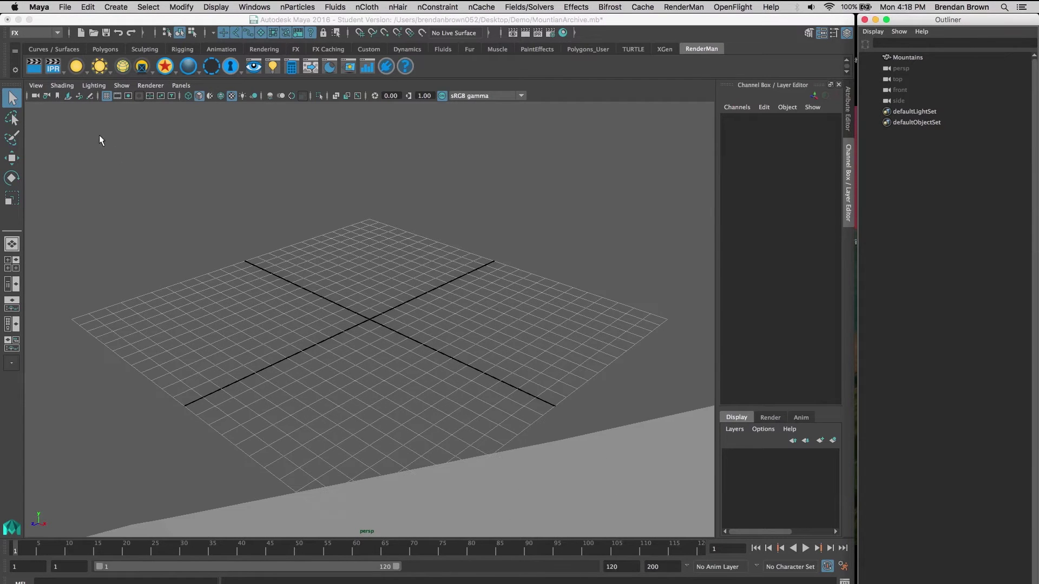
pyautogui.click(492, 514)
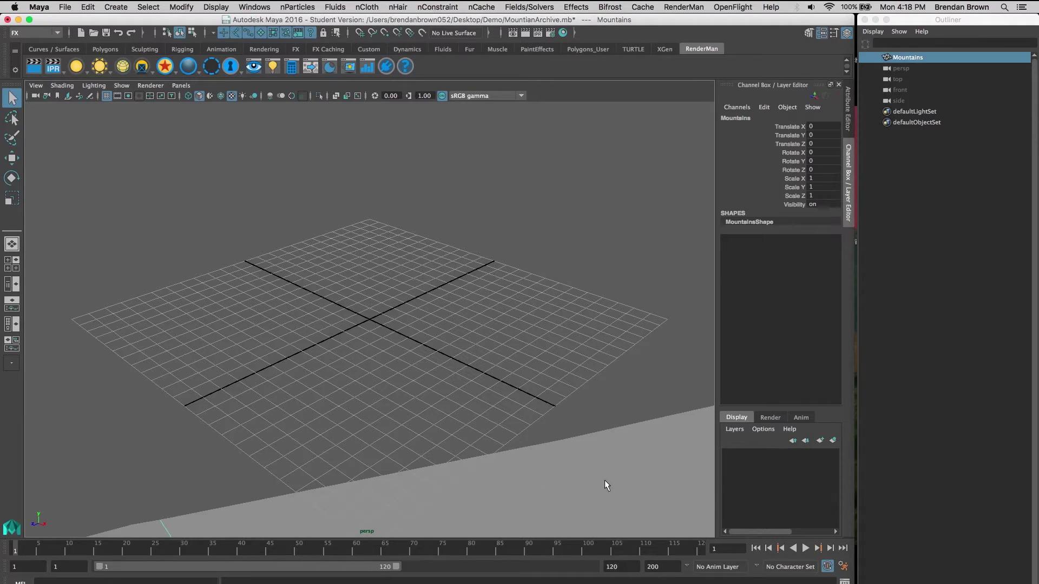
pyautogui.click(35, 96)
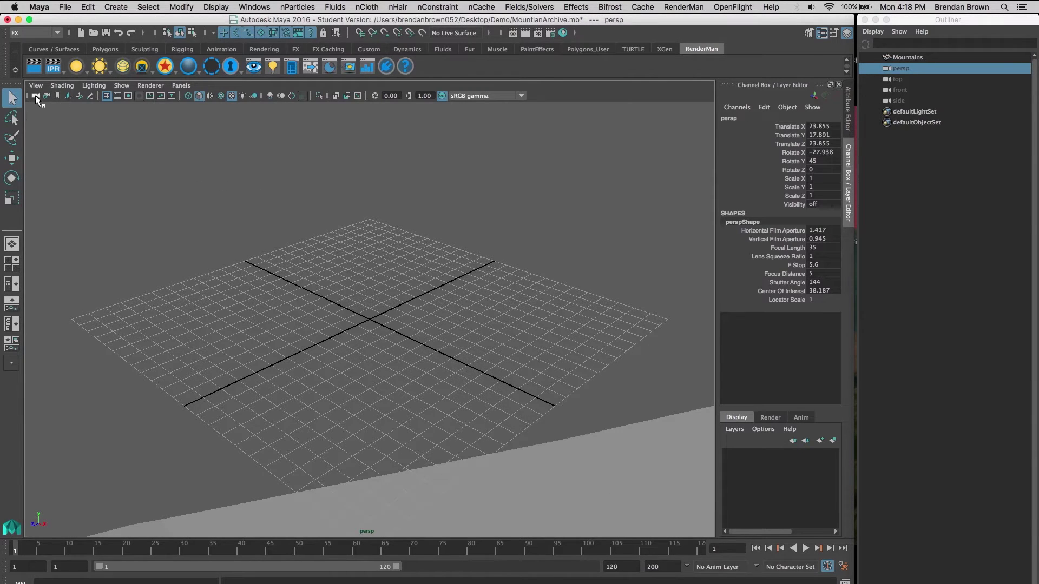
# Step: Set the persp camera's Near Clip Plane to 20 and dolly out to see the whole terrain
pyautogui.click(848, 106)
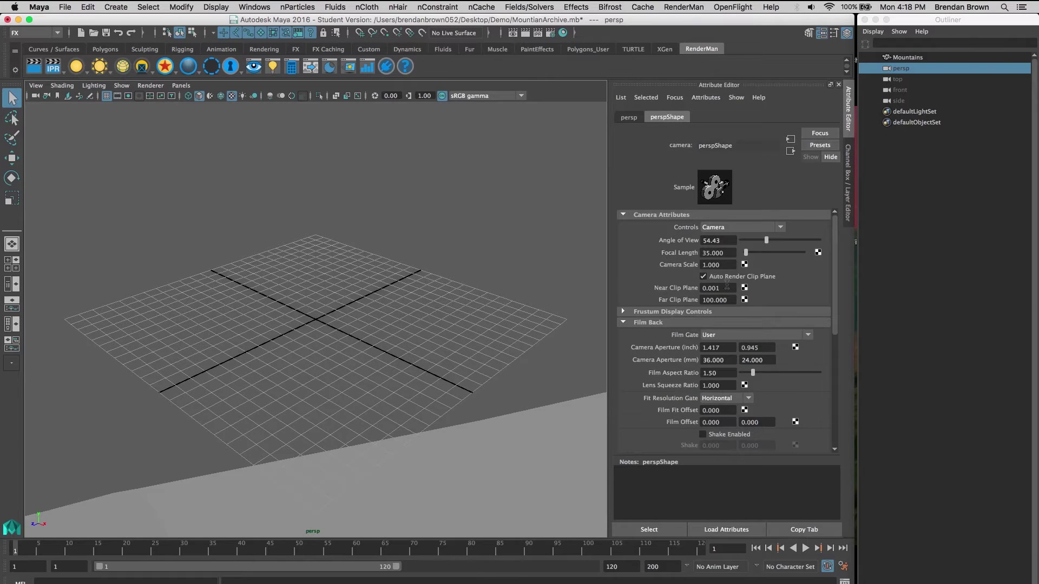
pyautogui.click(727, 288)
pyautogui.moveTo(727, 288); pyautogui.dragTo(669, 292)
pyautogui.write('20')
pyautogui.press('Return')
pyautogui.press('Return')
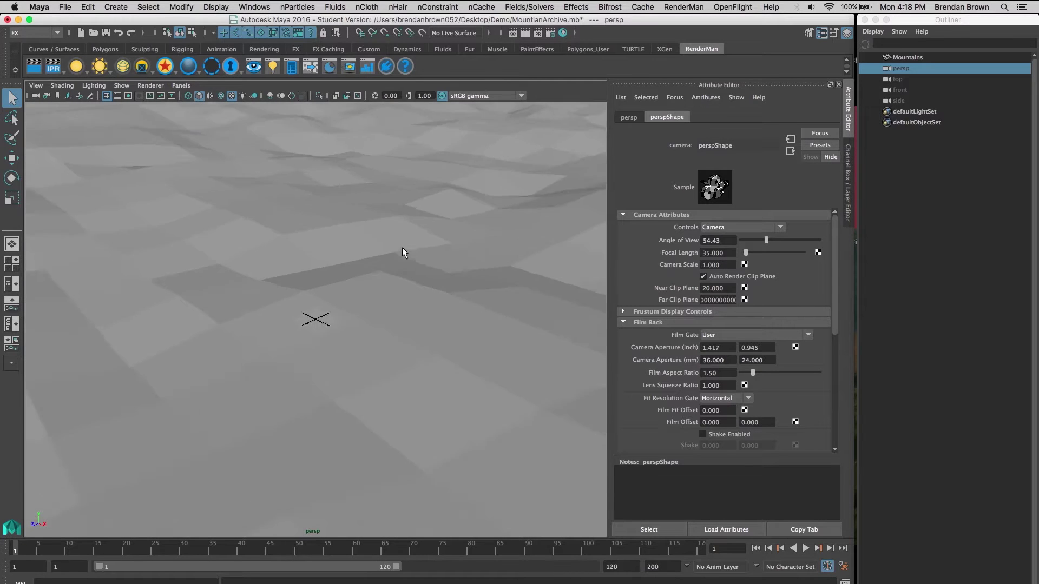
pyautogui.scroll(-6, 401, 248)
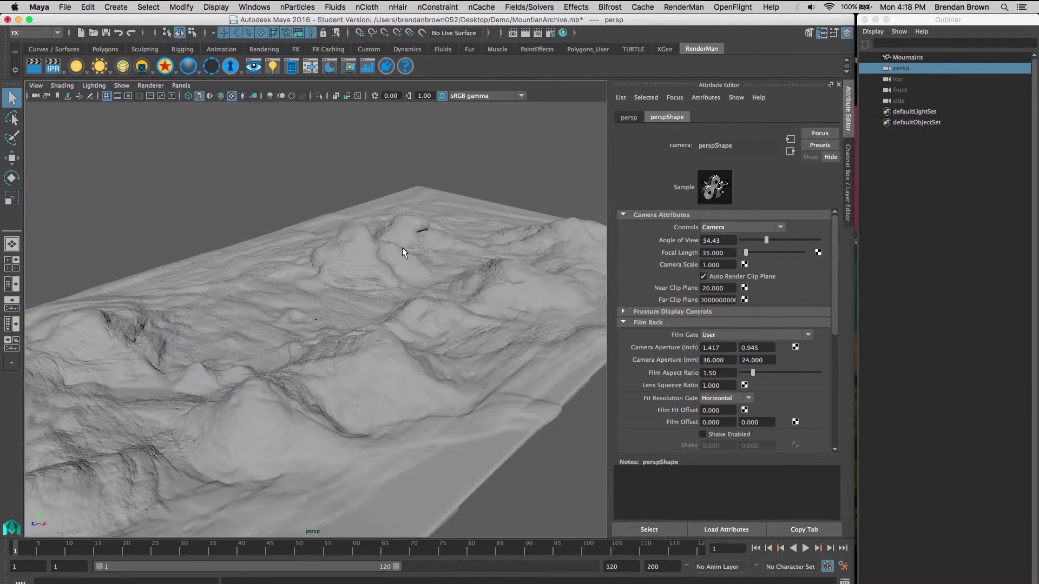
pyautogui.keyDown('alt'); pyautogui.moveTo(397, 249); pyautogui.dragTo(295, 296, button='middle'); pyautogui.keyUp('alt')
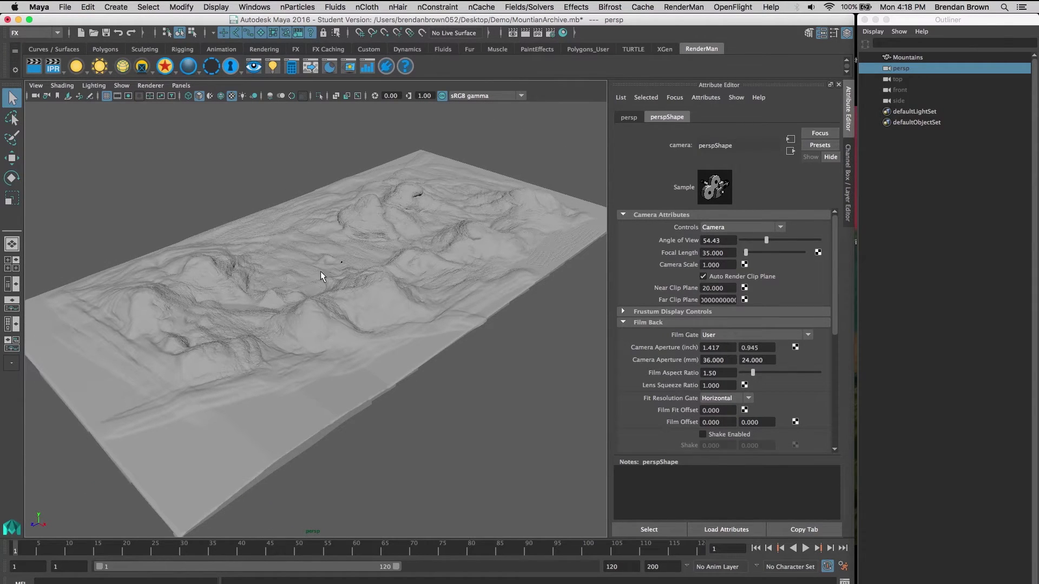
# Step: Group Mountains with Ctrl+G into group1, expand it in the Outliner and reselect Mountains
pyautogui.scroll(-1, 295, 222)
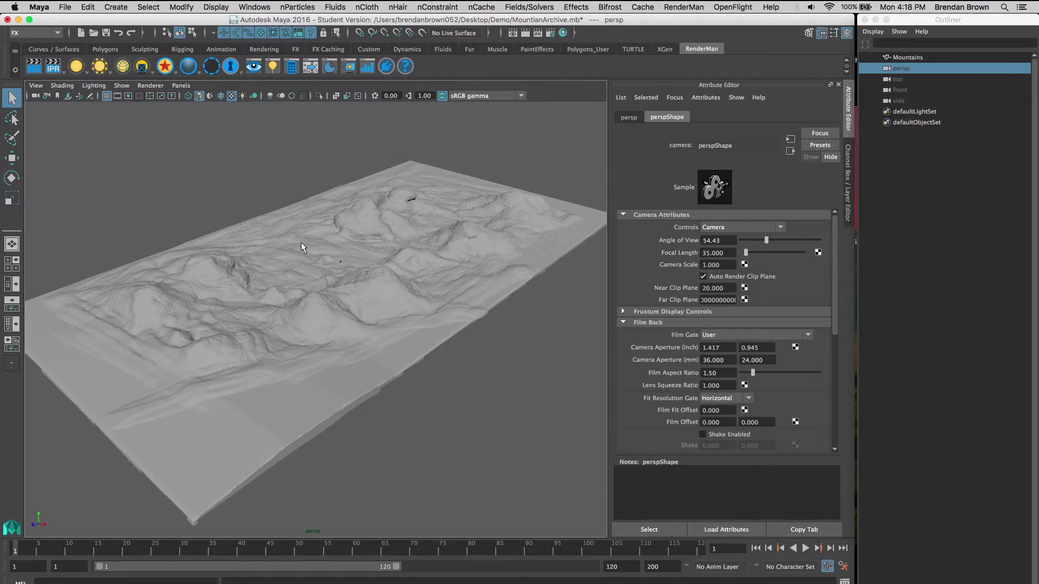
pyautogui.click(303, 245)
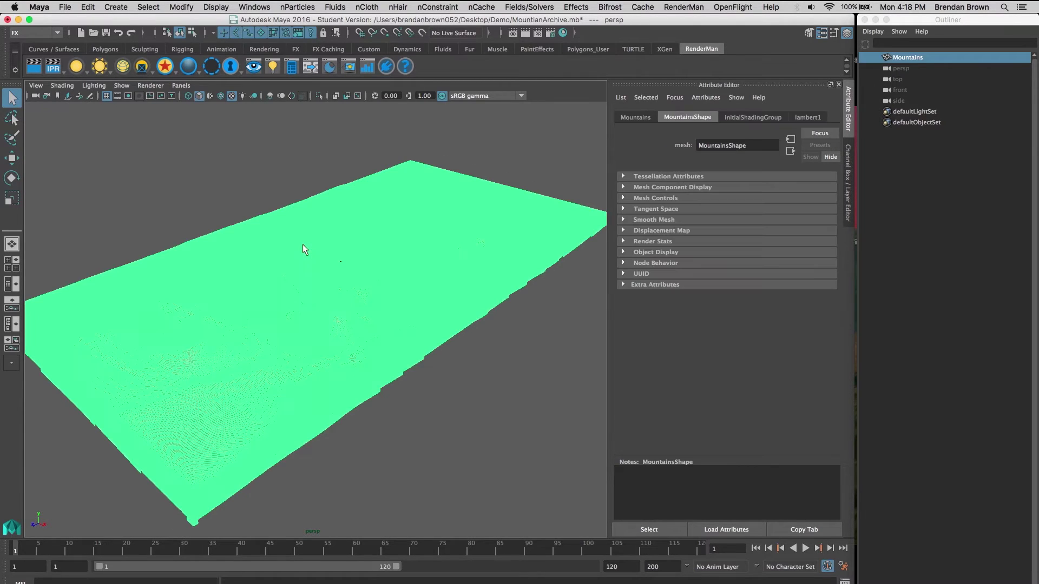
pyautogui.click(913, 59)
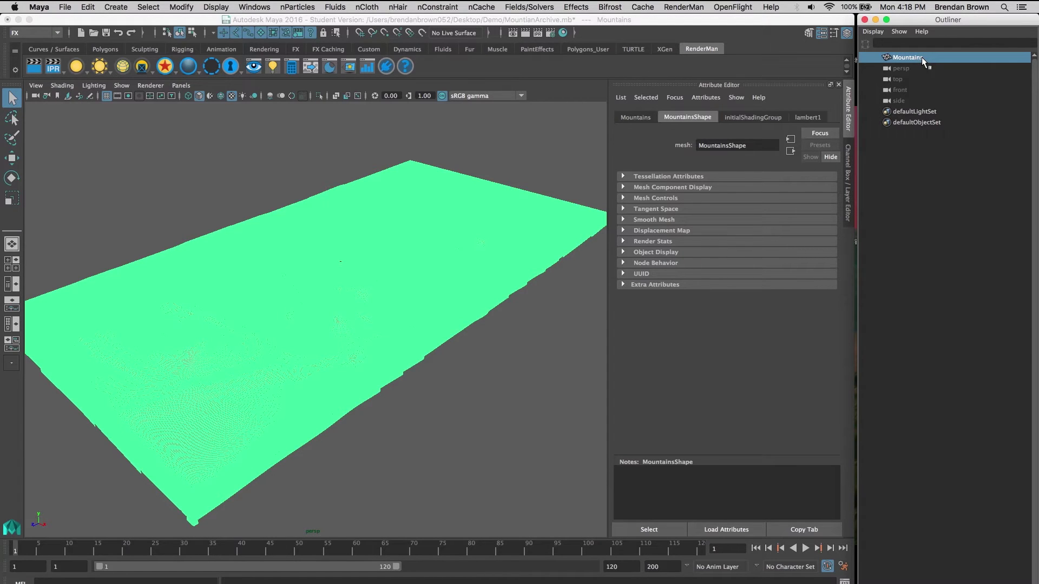
pyautogui.hotkey('ctrl', 'g')
pyautogui.click(901, 204)
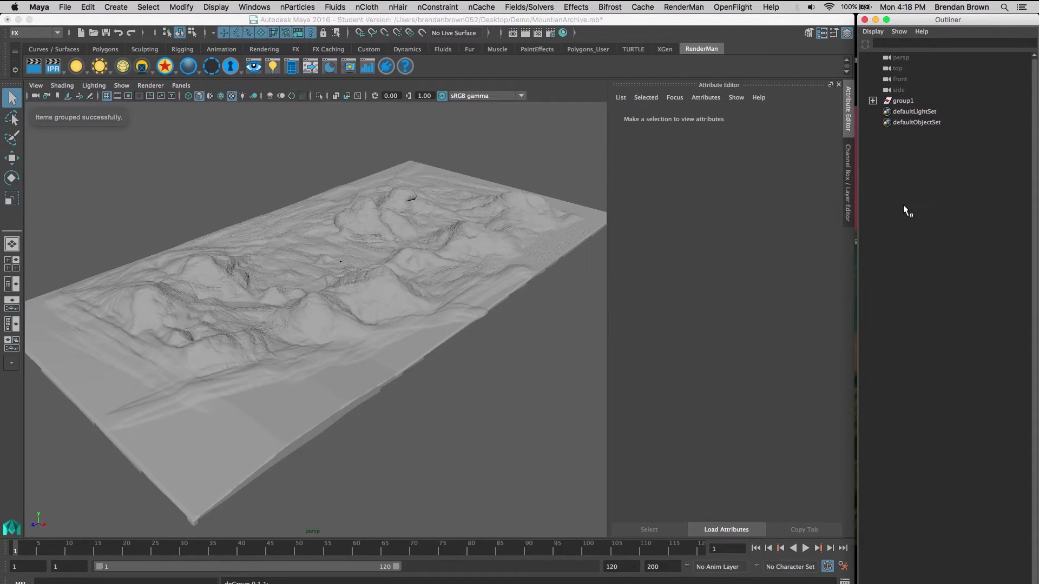
pyautogui.click(873, 101)
pyautogui.click(906, 112)
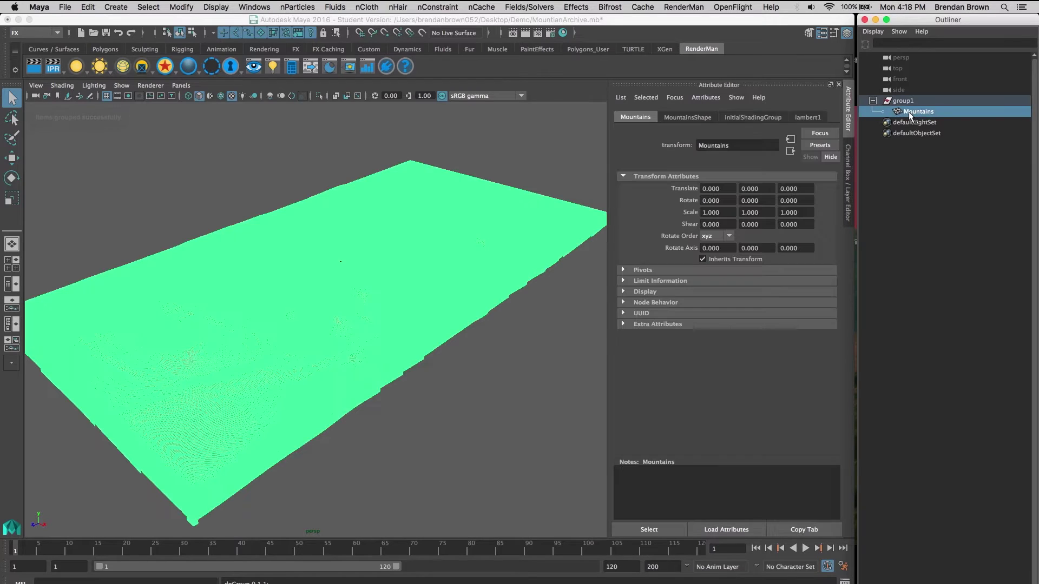
pyautogui.click(900, 101)
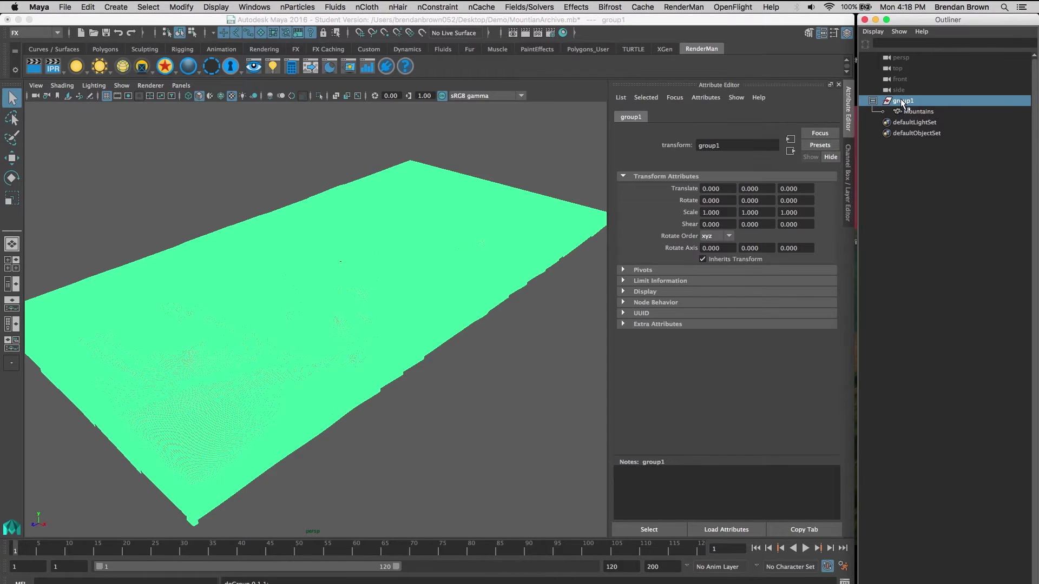
pyautogui.click(921, 250)
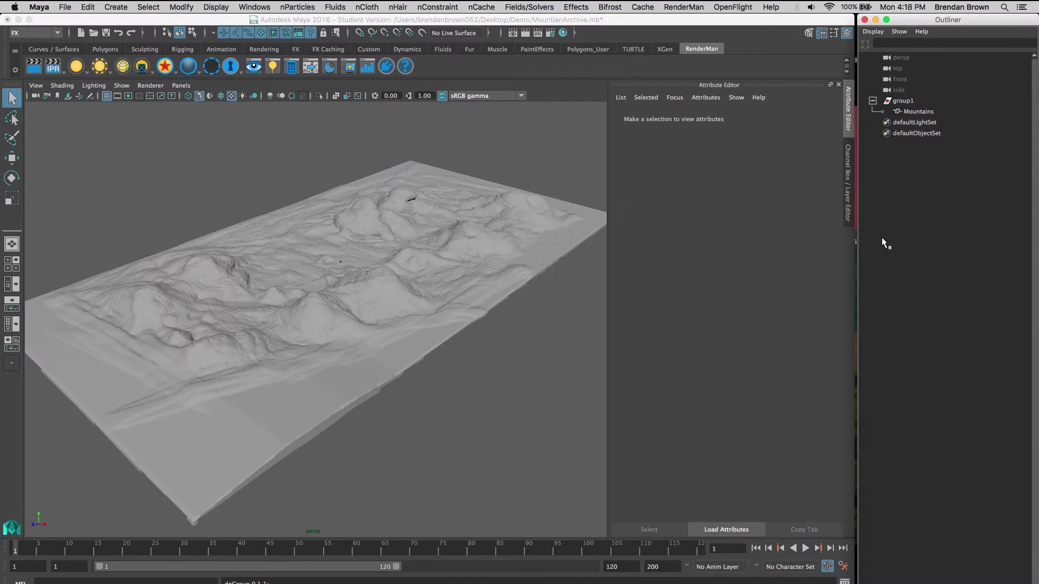
pyautogui.click(902, 112)
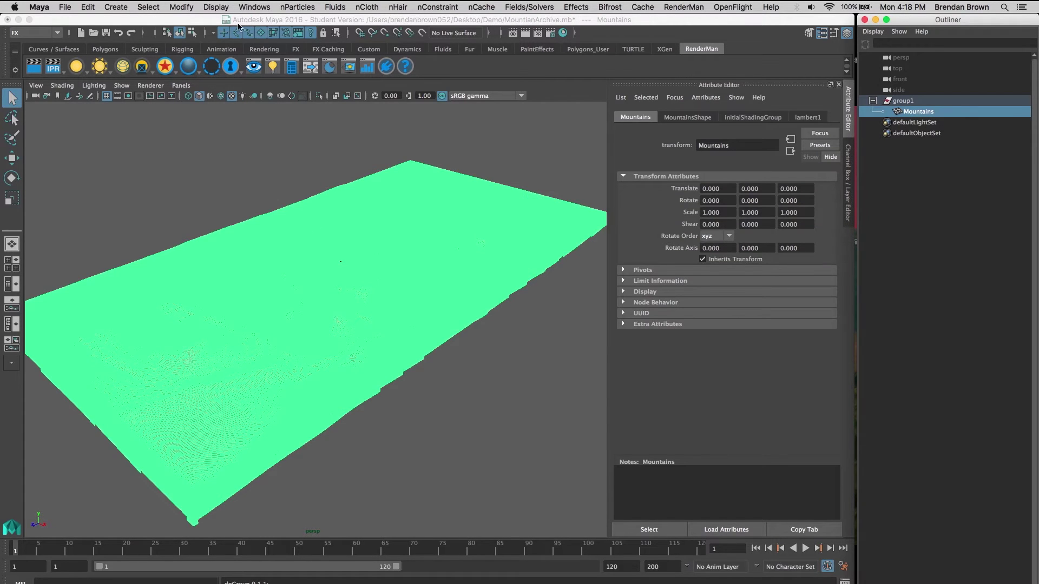
# Step: Assign a new RenderMan PxrDisney material to the Mountains mesh, then deselect it
pyautogui.rightClick(357, 203)
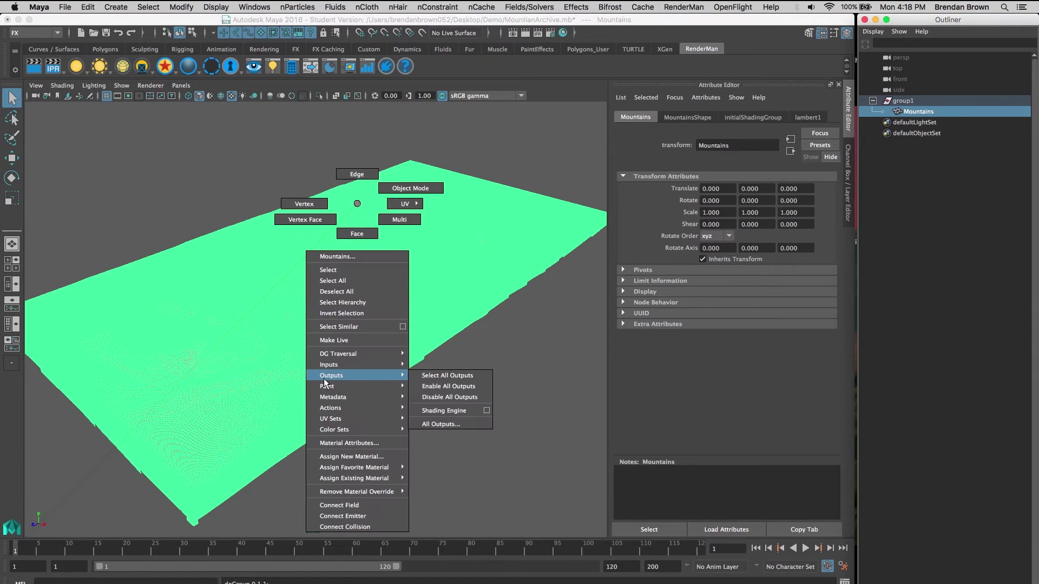
pyautogui.click(365, 457)
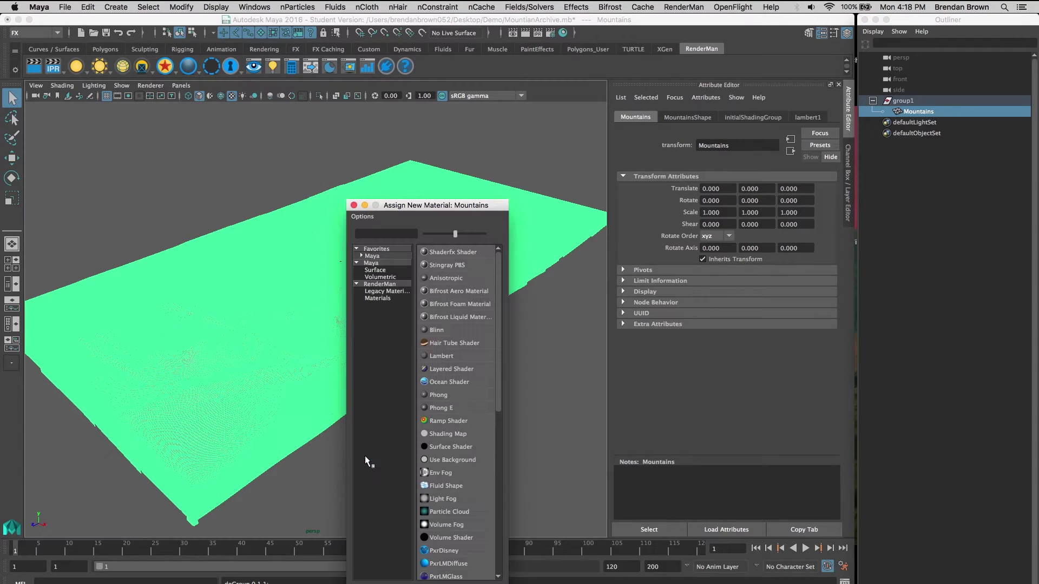
pyautogui.click(380, 284)
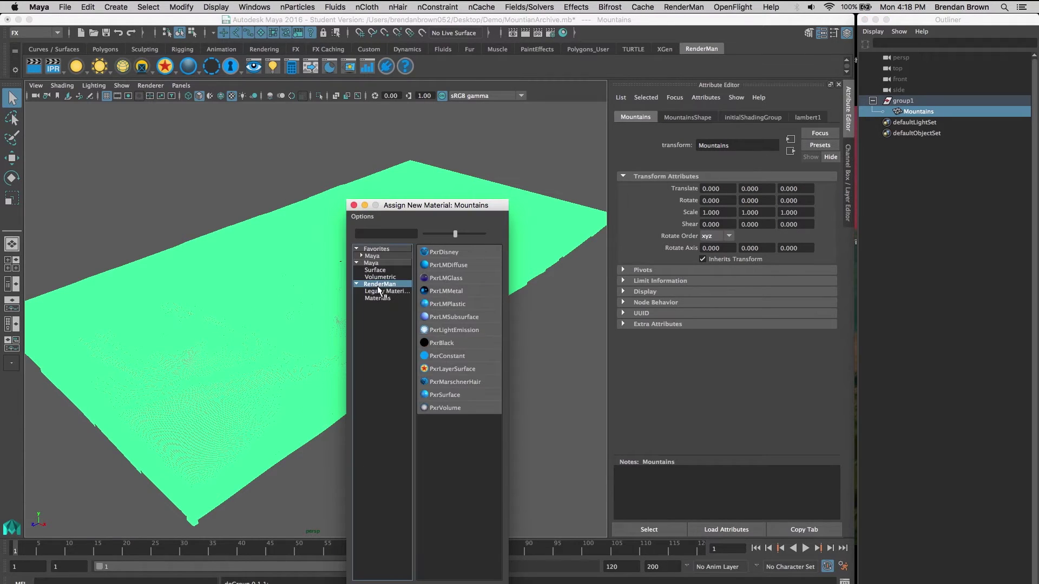
pyautogui.click(440, 252)
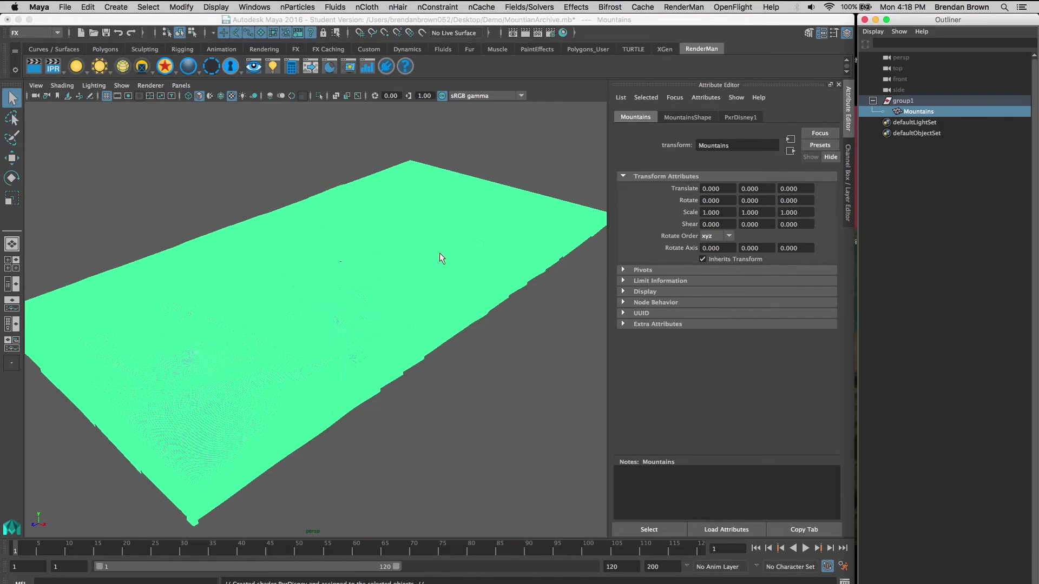
pyautogui.click(501, 335)
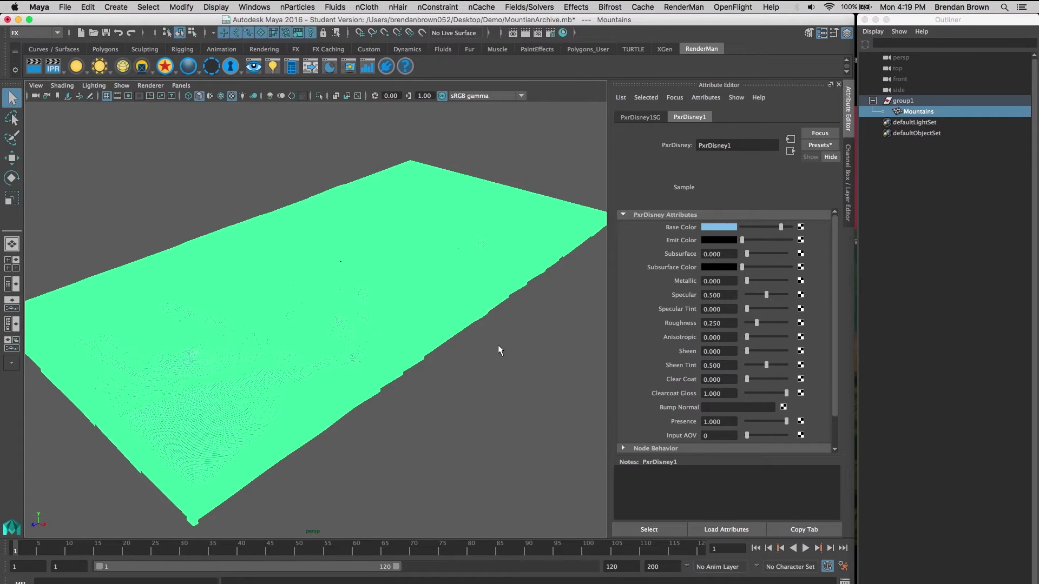
pyautogui.click(499, 350)
pyautogui.moveTo(431, 331)
pyautogui.keyDown('alt'); pyautogui.mouseDown()
pyautogui.moveTo(457, 345)
pyautogui.moveTo(408, 364)
pyautogui.moveTo(424, 323)
pyautogui.moveTo(419, 334)
pyautogui.mouseUp(); pyautogui.keyUp('alt')
# Step: Select group1 and create a RenderMan archive node, writing the RIB archive with GPU cache export
pyautogui.click(901, 102)
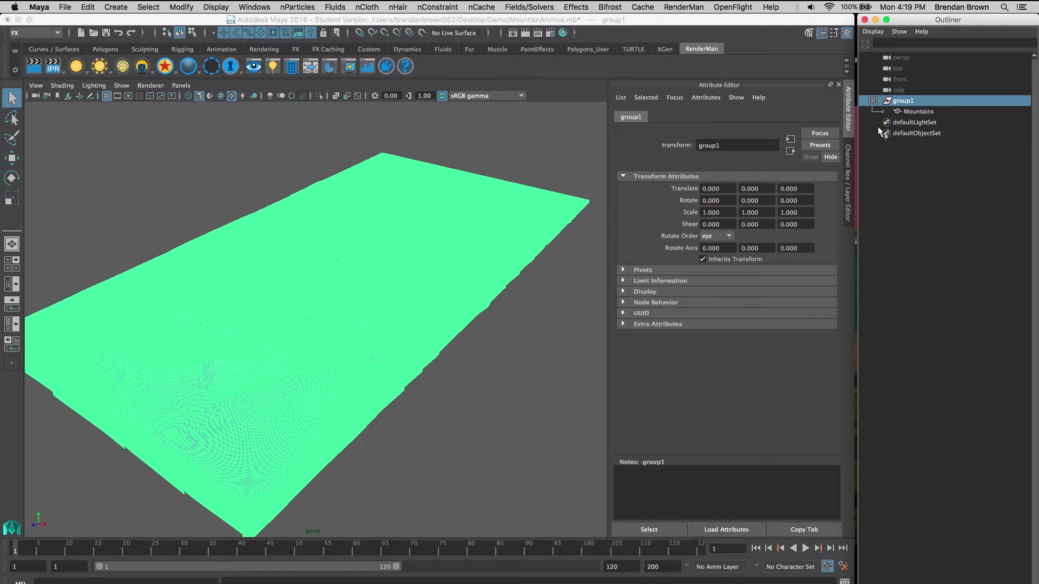
pyautogui.click(688, 7)
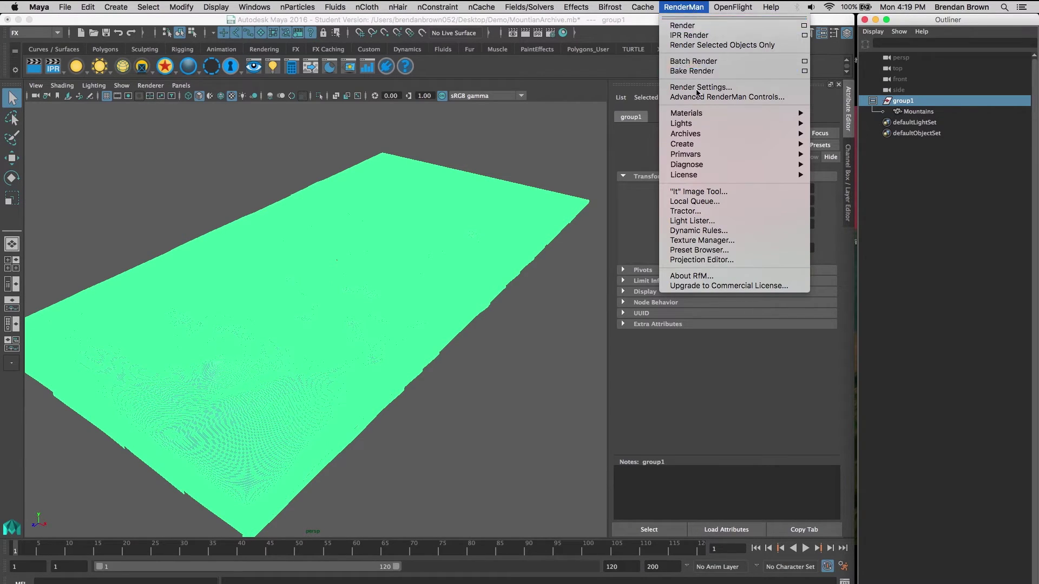
pyautogui.moveTo(707, 134)
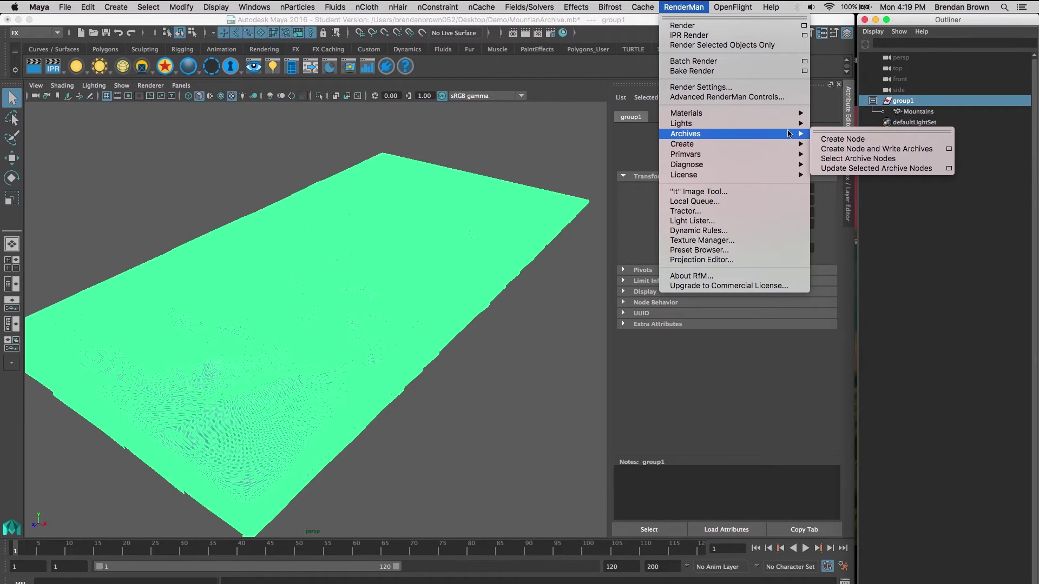
pyautogui.click(950, 149)
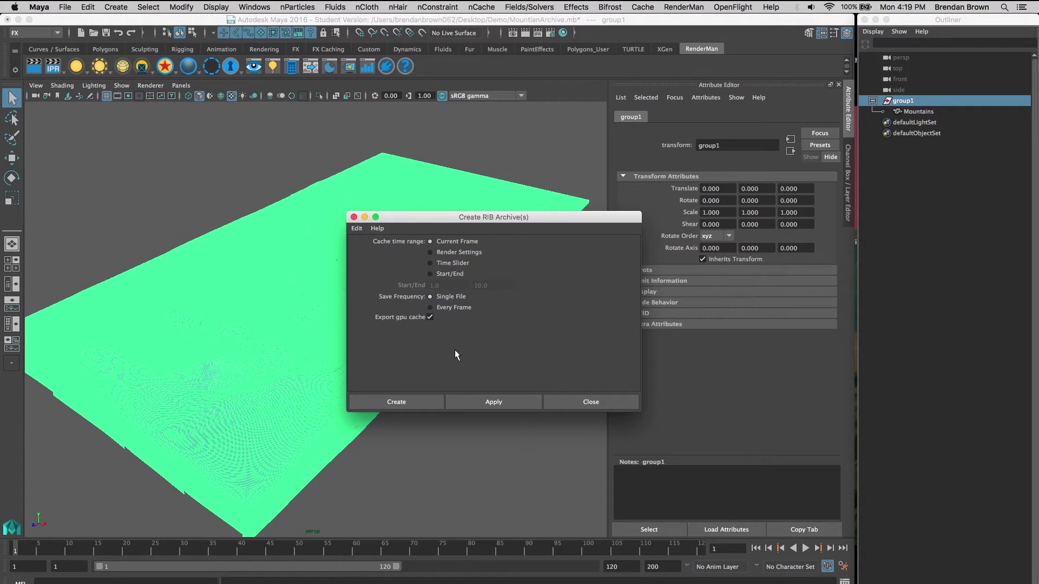
pyautogui.click(415, 403)
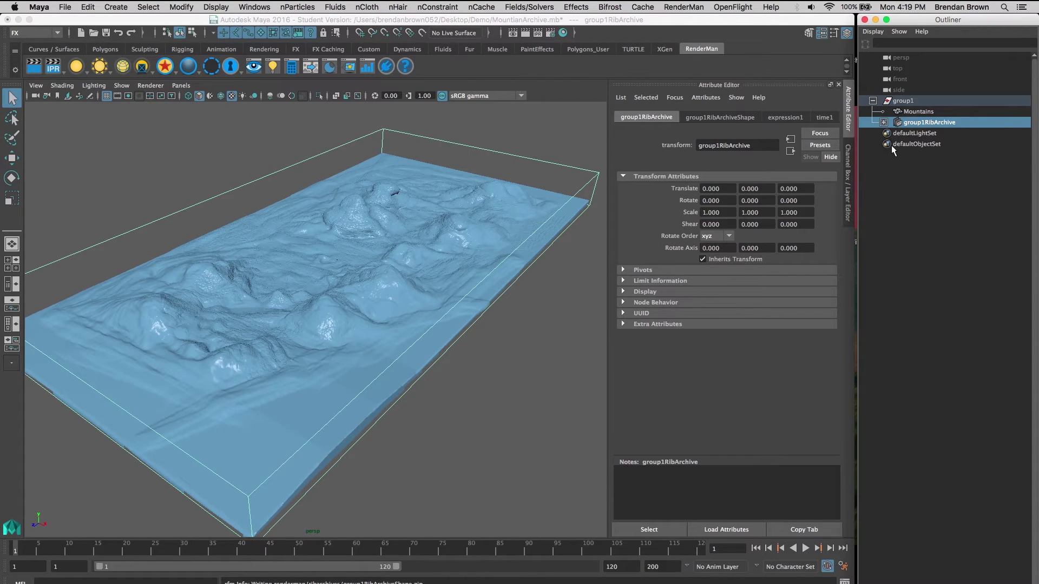
# Step: Expand group1RibArchive and view its RenderMan archive settings on the group1RibArchiveShape tab
pyautogui.click(883, 122)
pyautogui.click(907, 238)
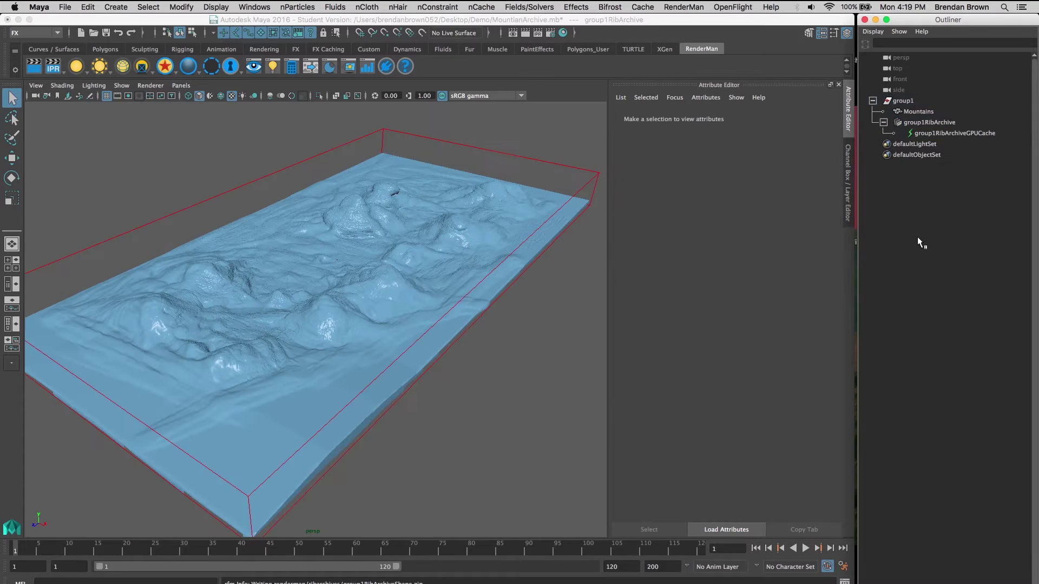
pyautogui.click(926, 123)
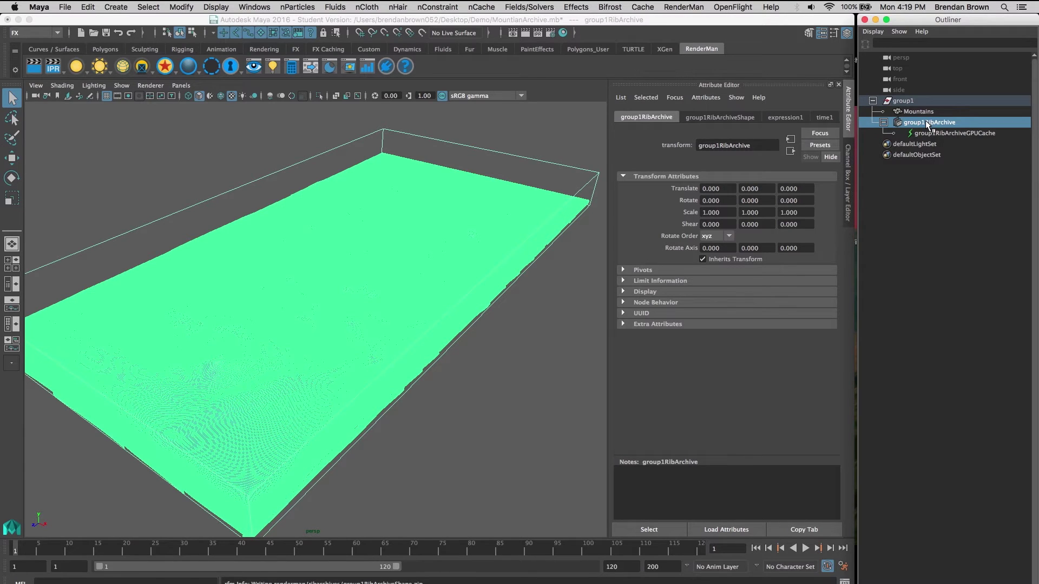
pyautogui.click(736, 117)
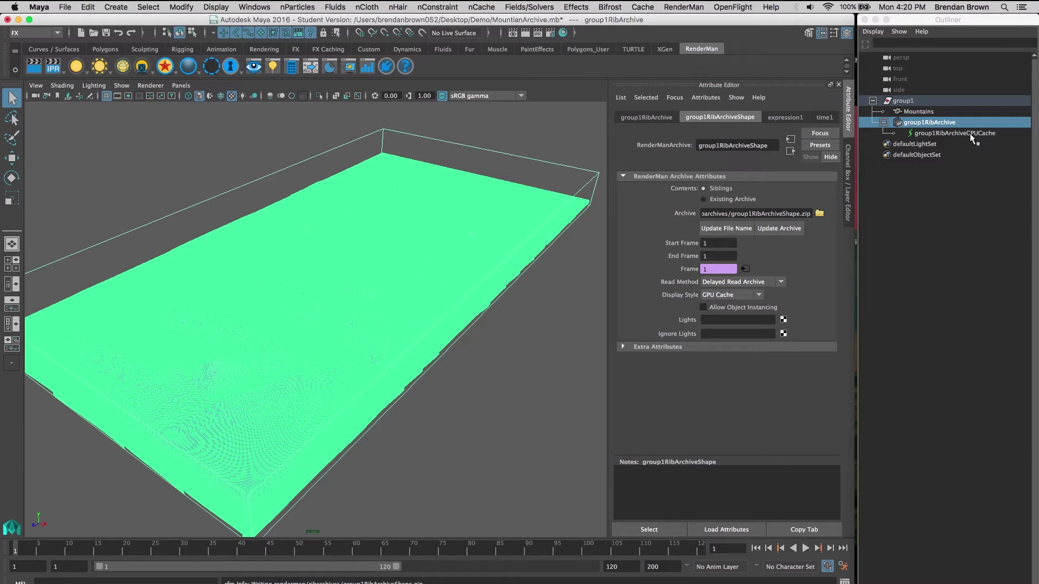
# Step: Select the group1RibArchiveGPUCache node to view its cache file
pyautogui.click(934, 132)
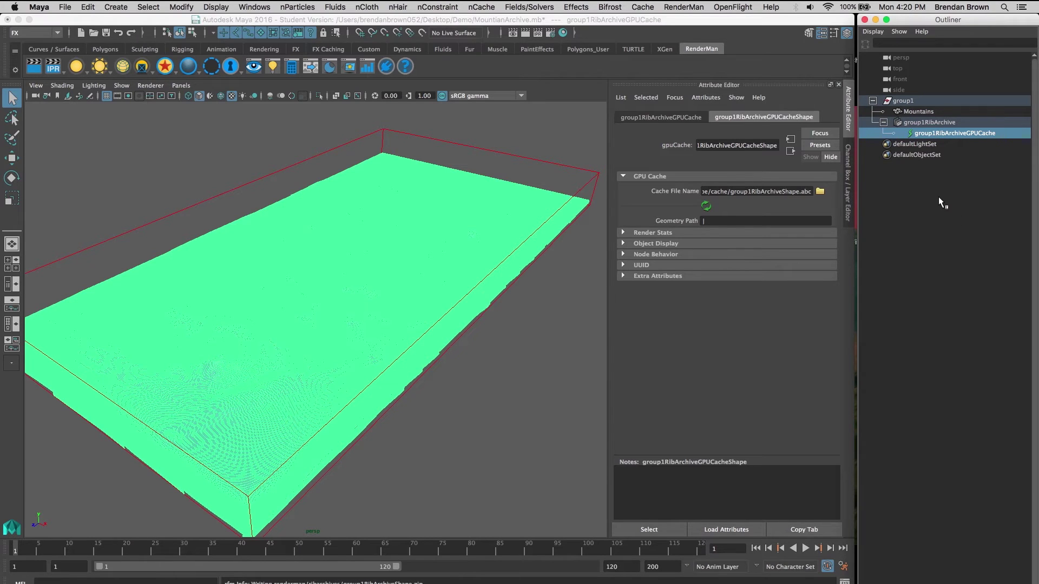
pyautogui.click(939, 198)
pyautogui.click(949, 134)
# Step: Hide the Mountains mesh so only the archive's terrain preview remains, then deselect
pyautogui.click(921, 112)
pyautogui.hotkey('ctrl', 'h')
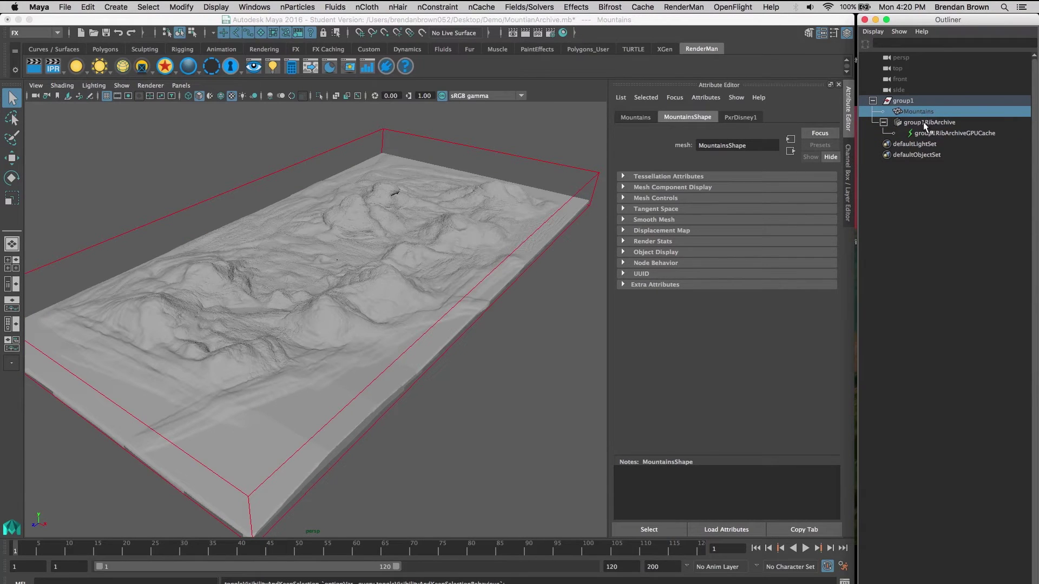
pyautogui.click(928, 131)
pyautogui.click(931, 178)
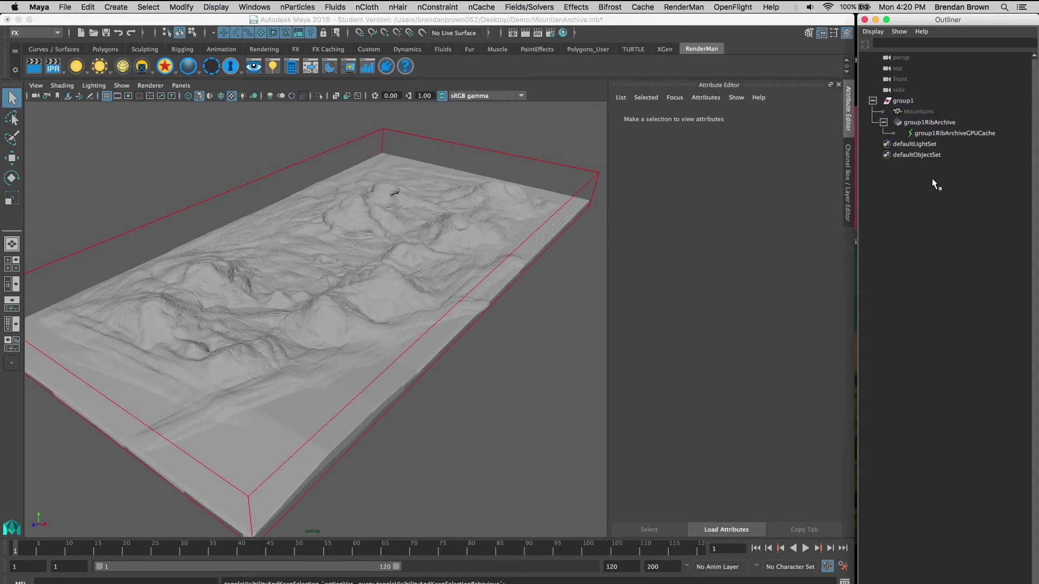
# Step: Save the scene as MountianArchive.mb from the File menu
pyautogui.click(143, 170)
pyautogui.click(65, 7)
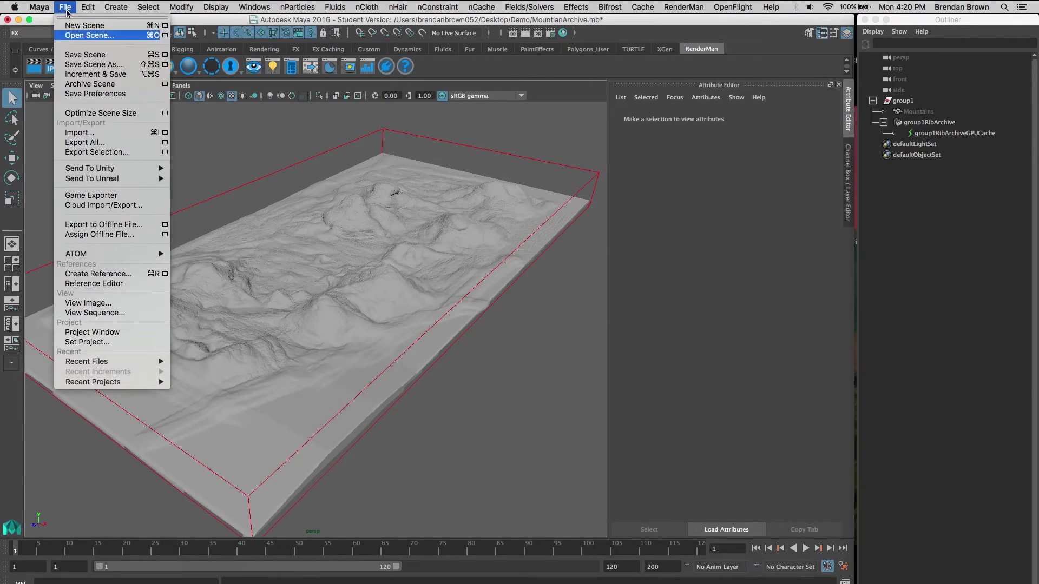
pyautogui.click(68, 57)
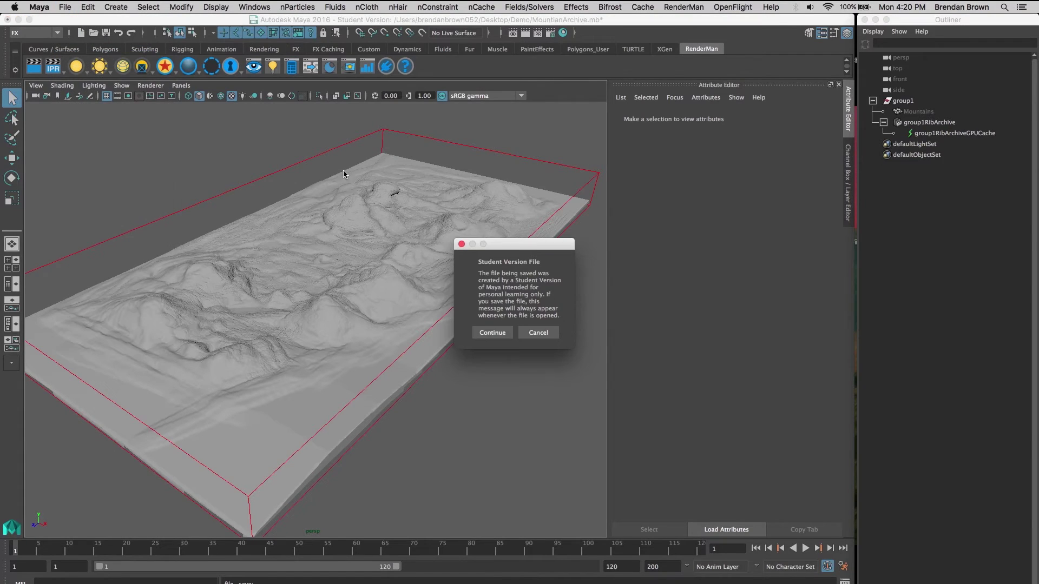
# Step: Accept the student-version warning to save, then open DemoScene.mb
pyautogui.click(486, 334)
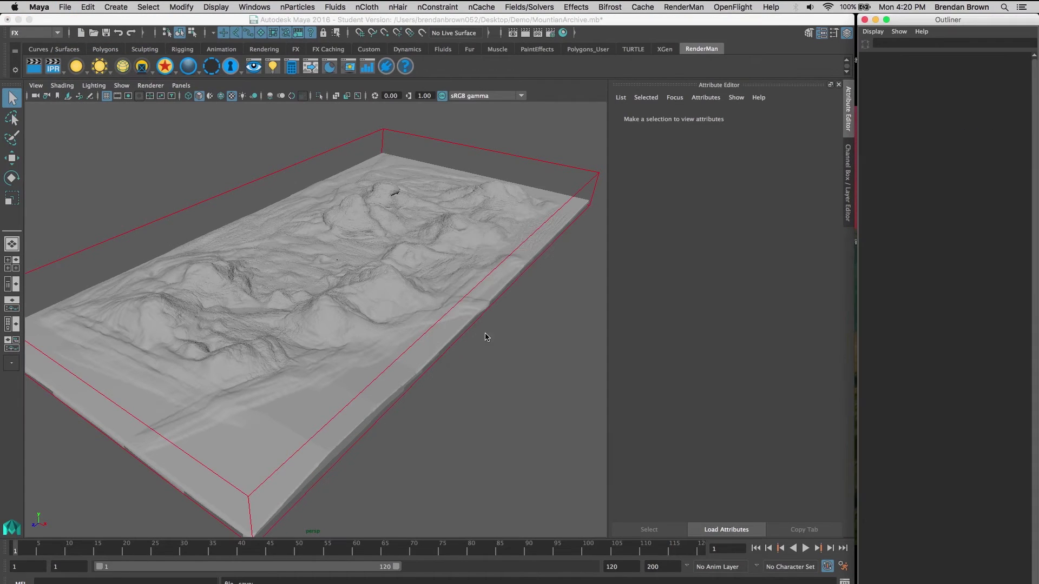
pyautogui.click(65, 7)
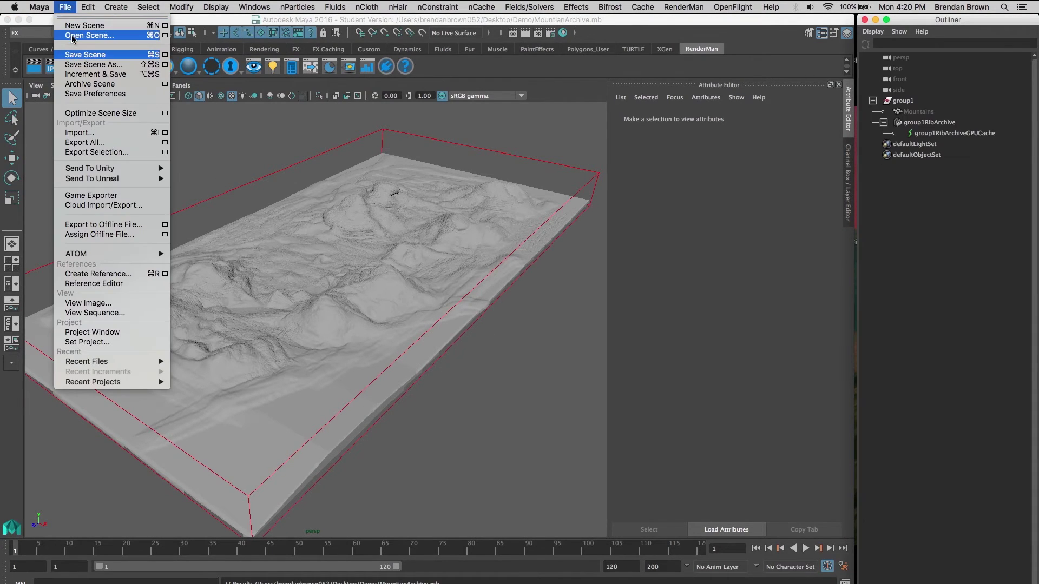
pyautogui.click(72, 36)
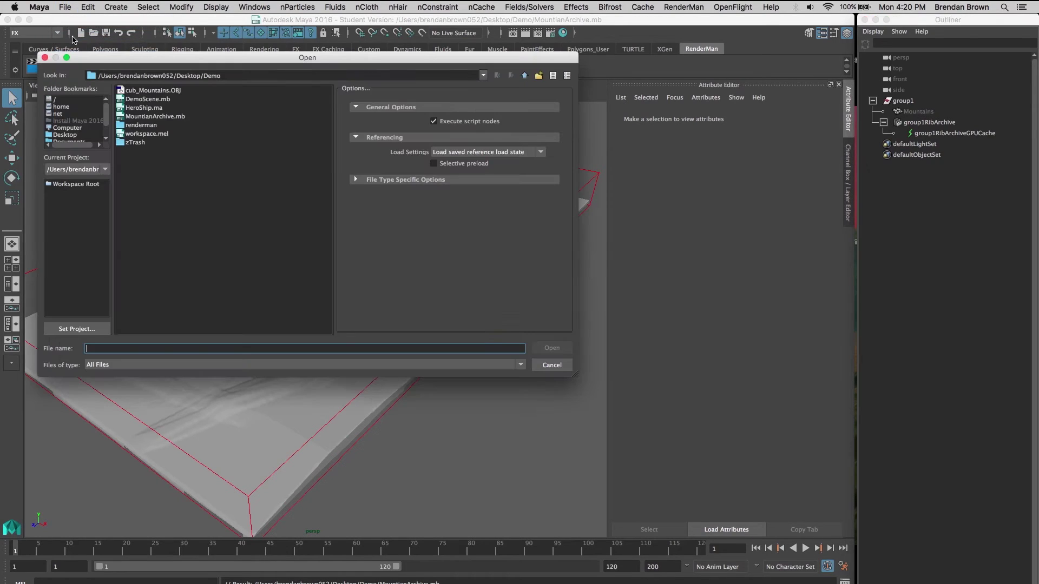
pyautogui.click(135, 100)
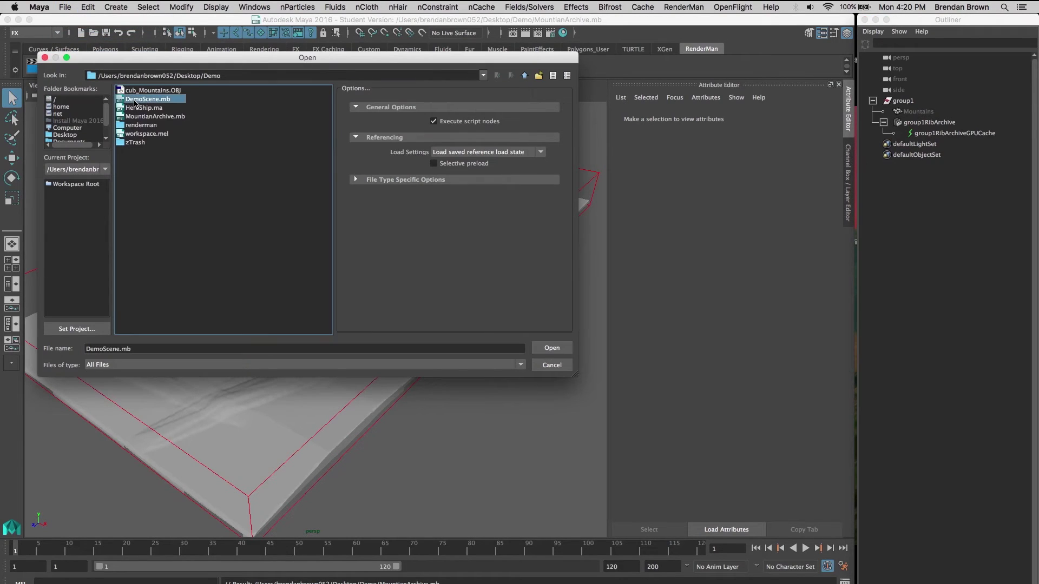
pyautogui.click(552, 348)
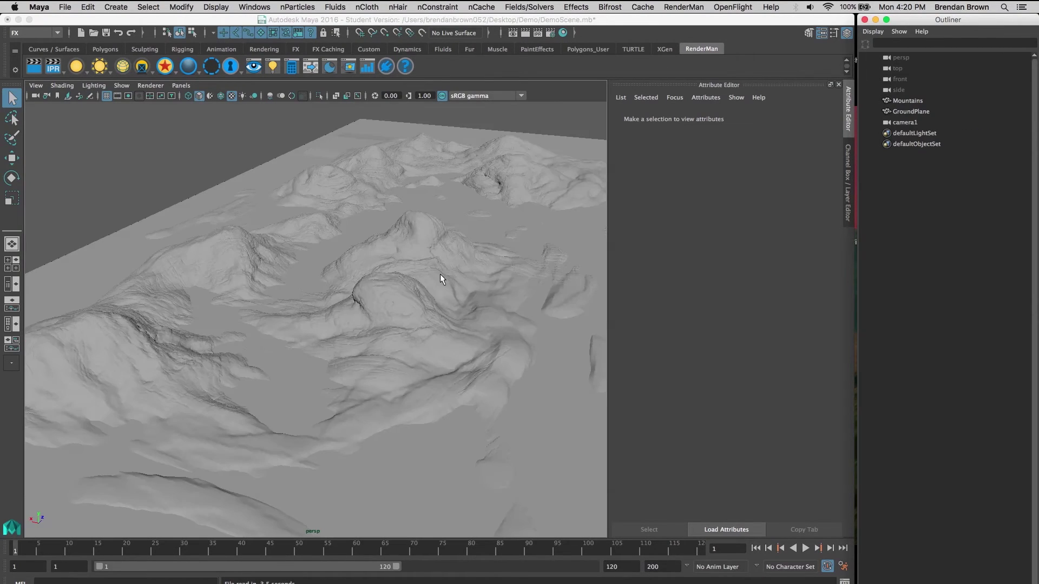
# Step: Hide DemoScene's Mountains mesh, leaving only the GroundPlane visible, and deselect
pyautogui.scroll(-8, 440, 274)
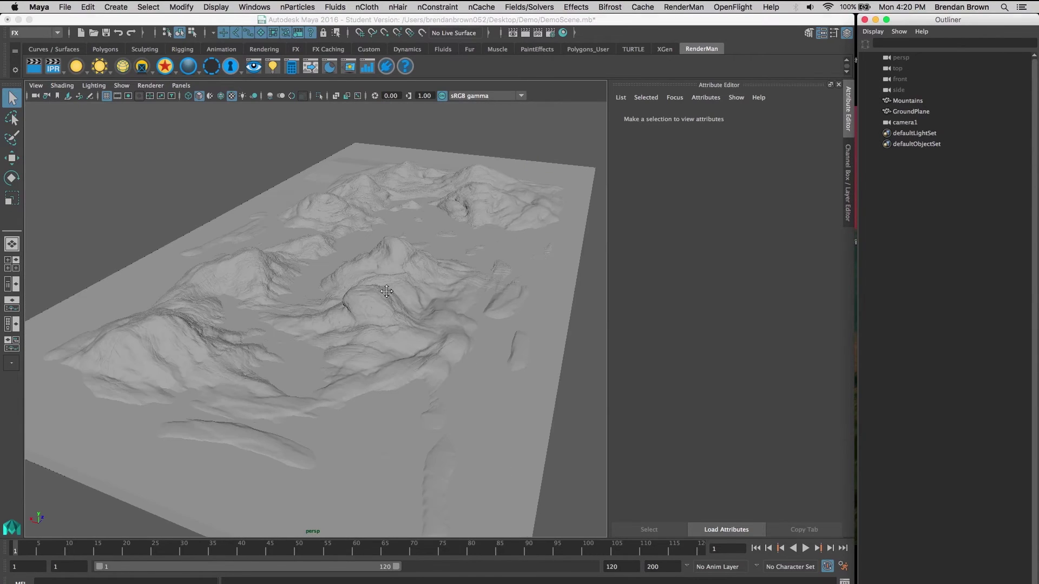
pyautogui.keyDown('alt'); pyautogui.moveTo(387, 291); pyautogui.dragTo(411, 300); pyautogui.keyUp('alt')
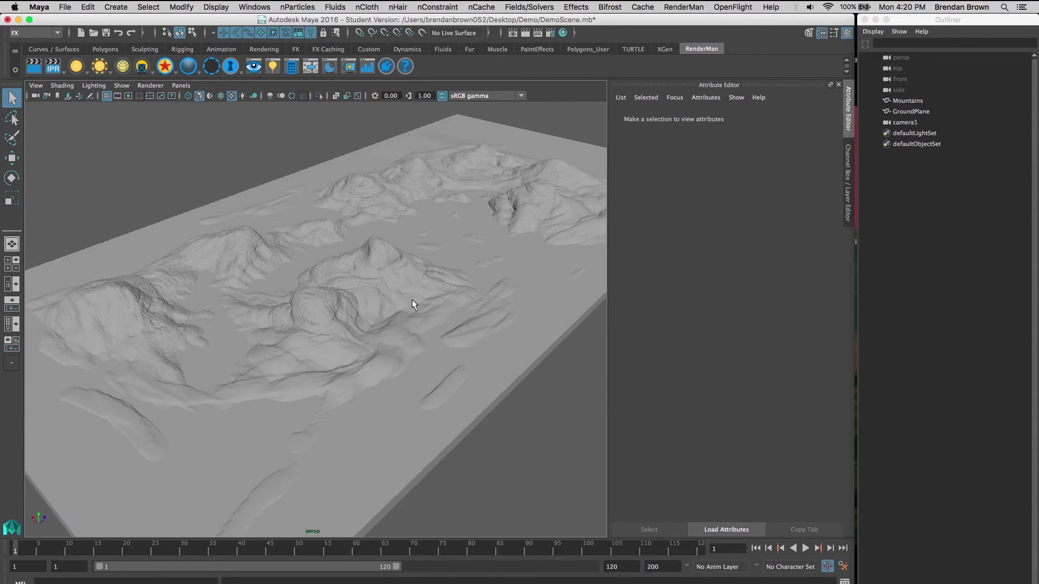
pyautogui.click(909, 101)
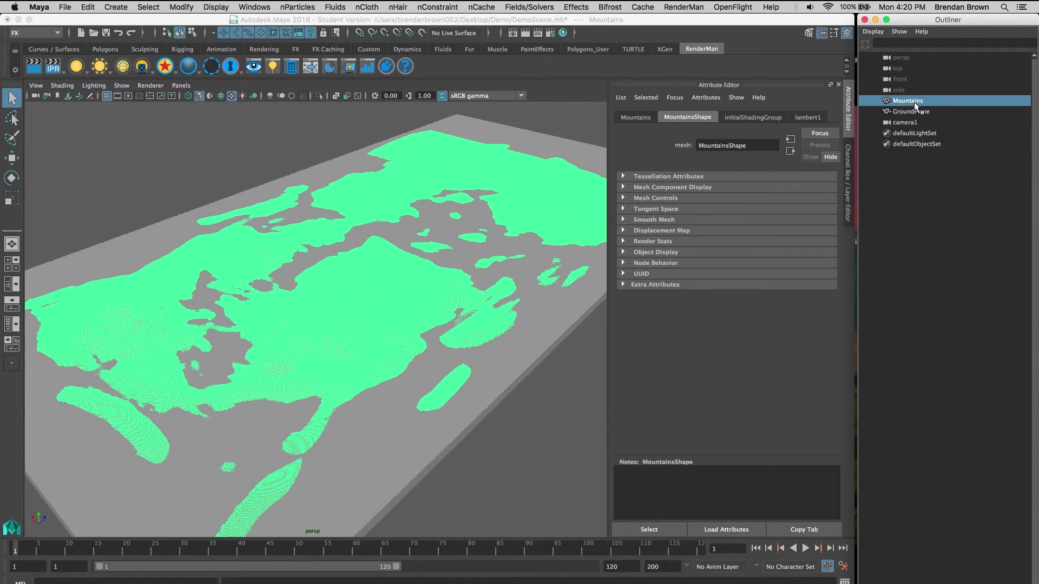
pyautogui.hotkey('ctrl', 'h')
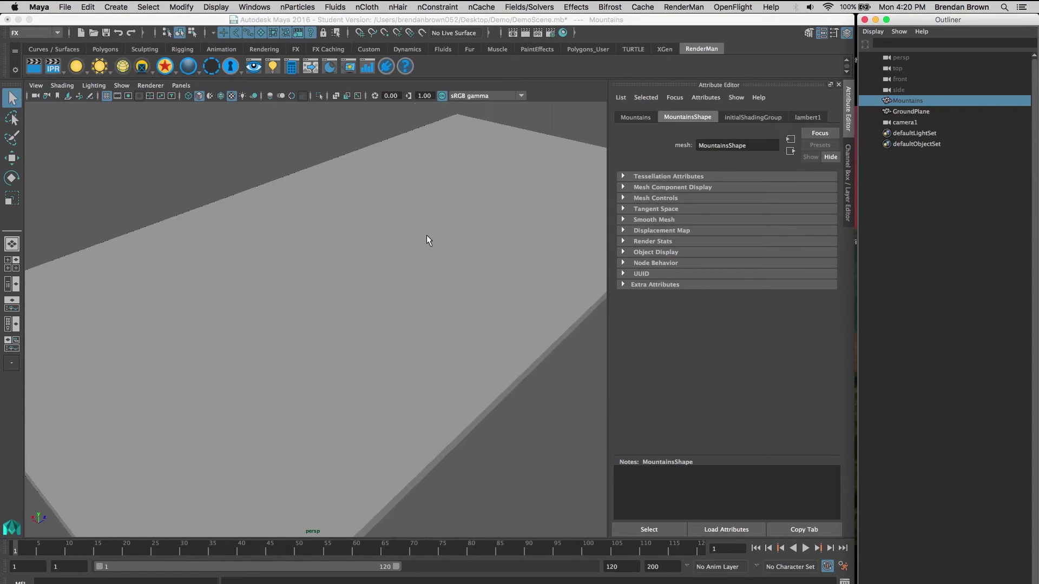
pyautogui.click(240, 156)
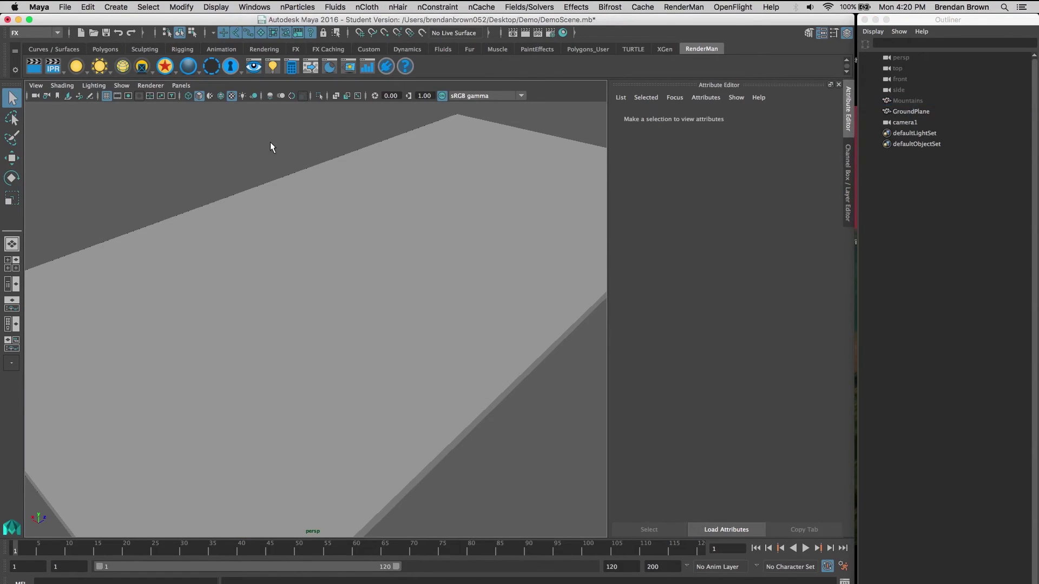
# Step: Create a new RenderMan archive node, RenderManArchive1, via RenderMan > Archives > Create Node
pyautogui.click(681, 8)
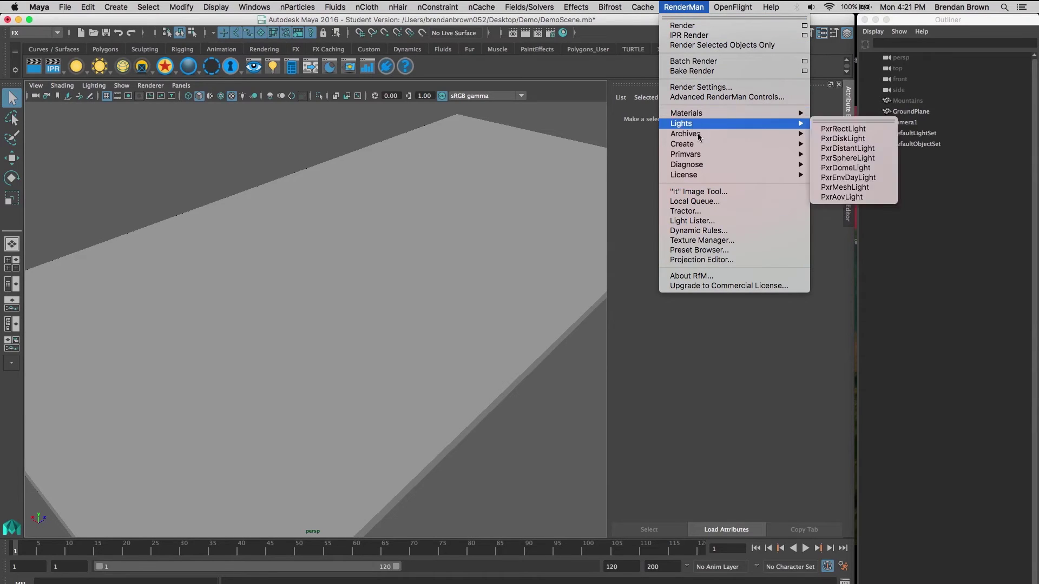
pyautogui.moveTo(701, 145)
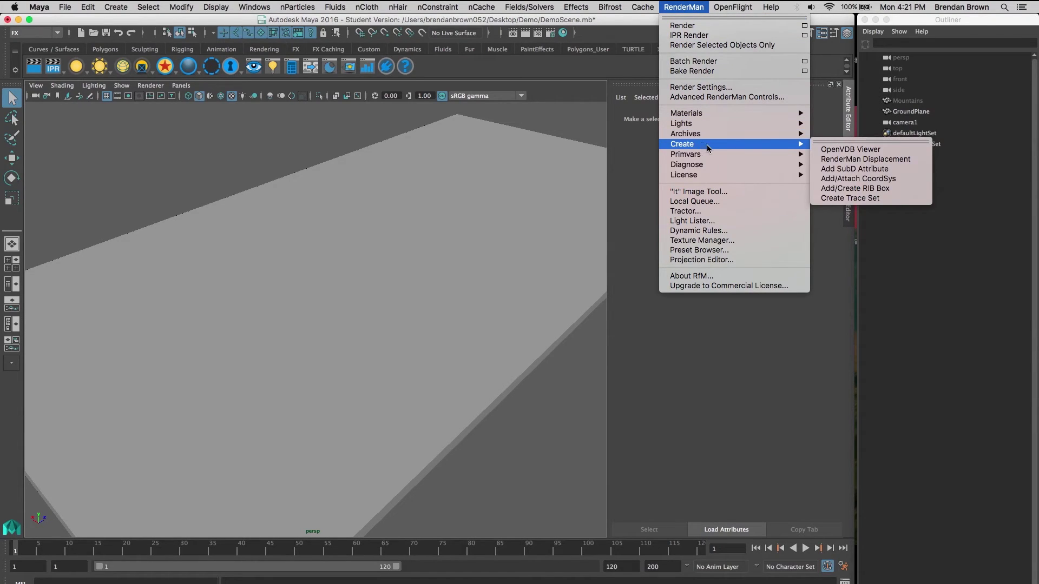
pyautogui.moveTo(763, 136)
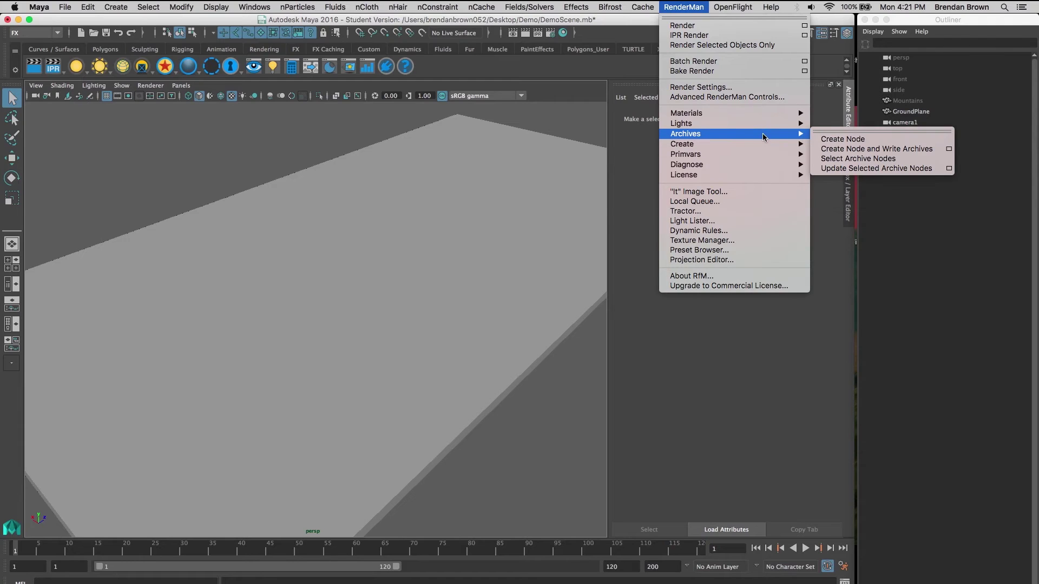
pyautogui.click(848, 139)
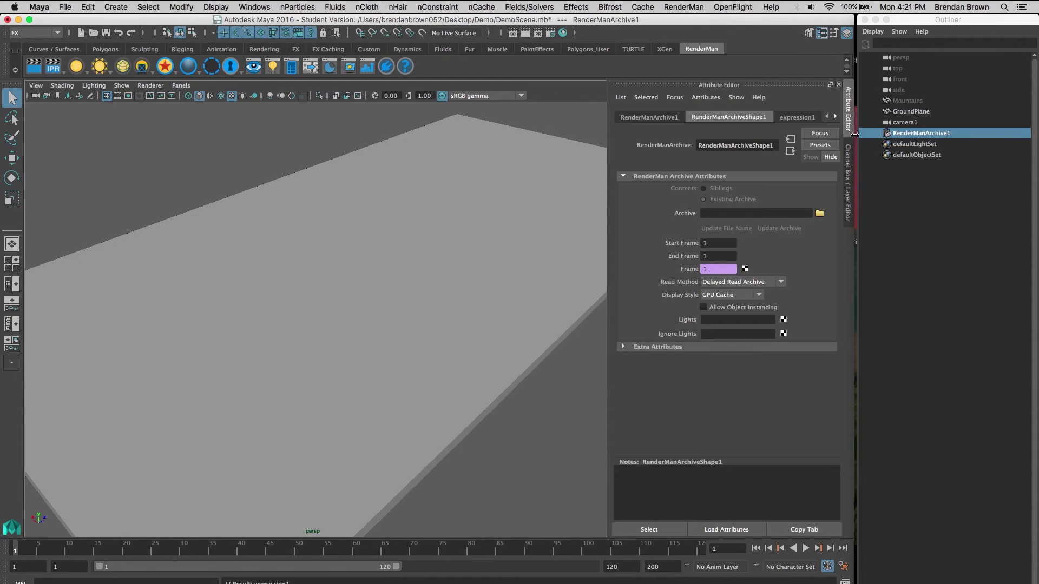
pyautogui.click(914, 133)
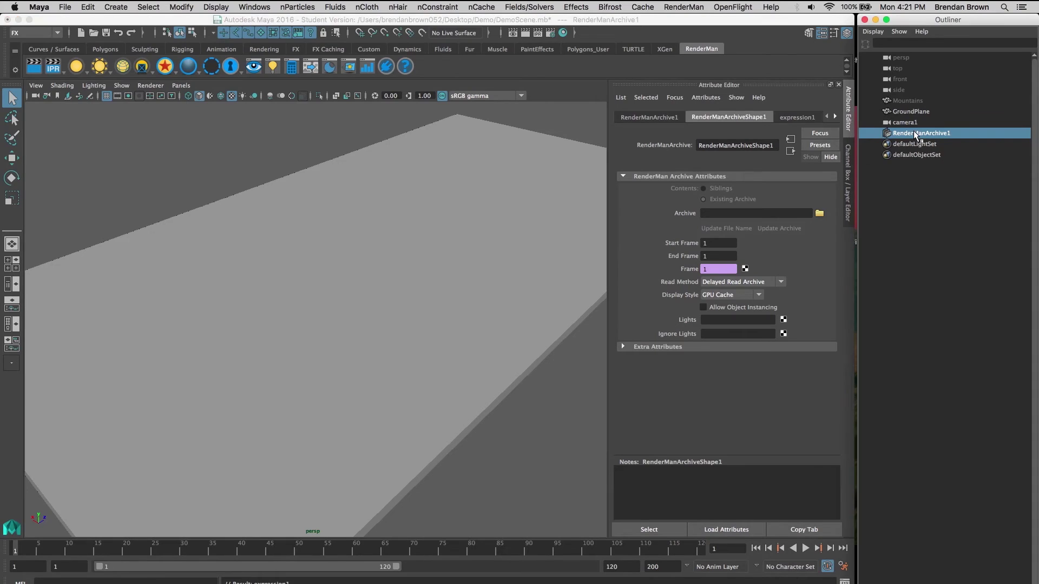
# Step: Load group1RibArchiveShape.zip into RenderManArchive1 and expand it to show its GPU-cache child
pyautogui.click(820, 215)
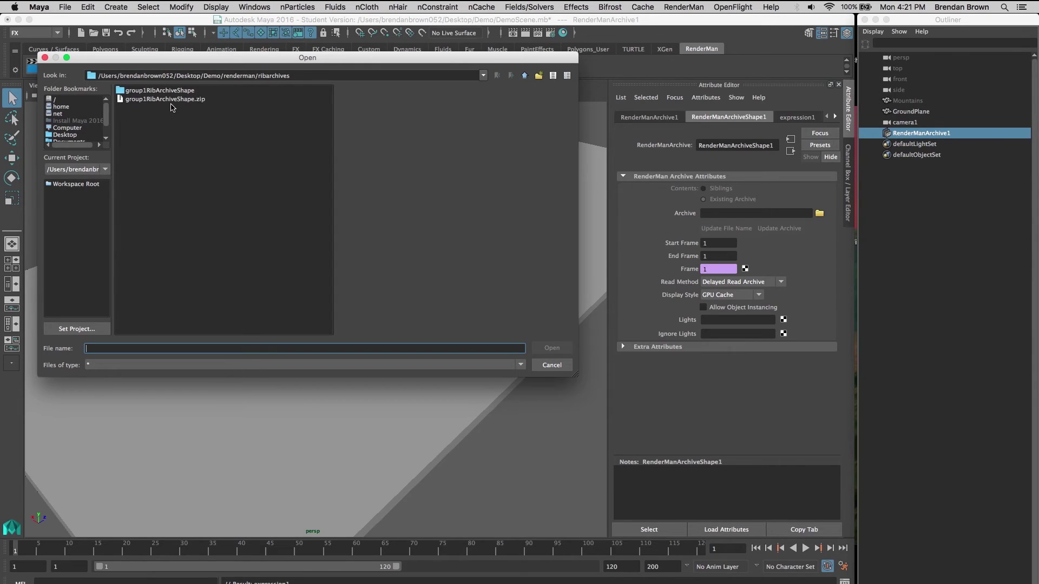
pyautogui.click(173, 100)
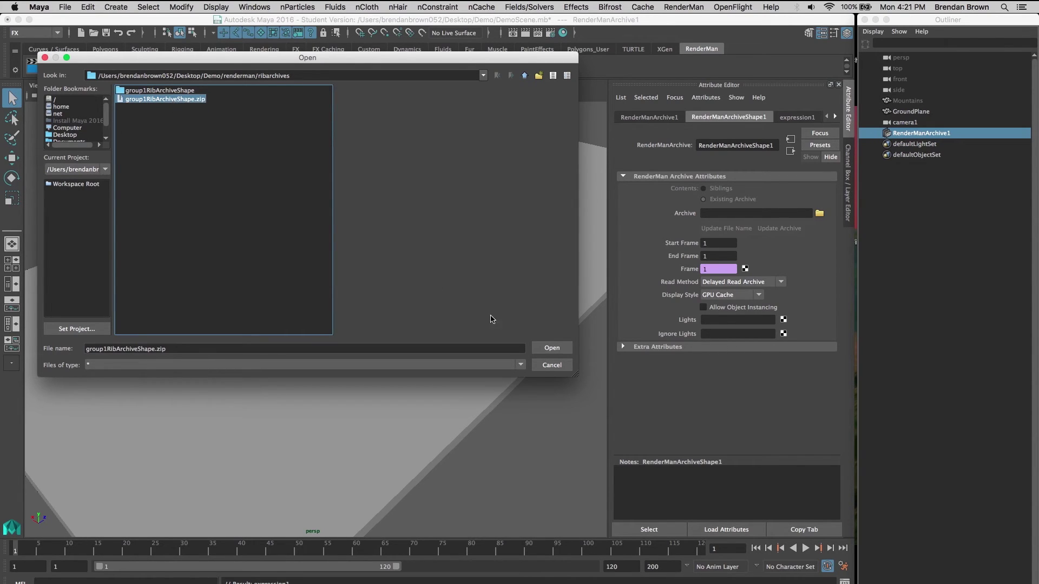
pyautogui.click(552, 349)
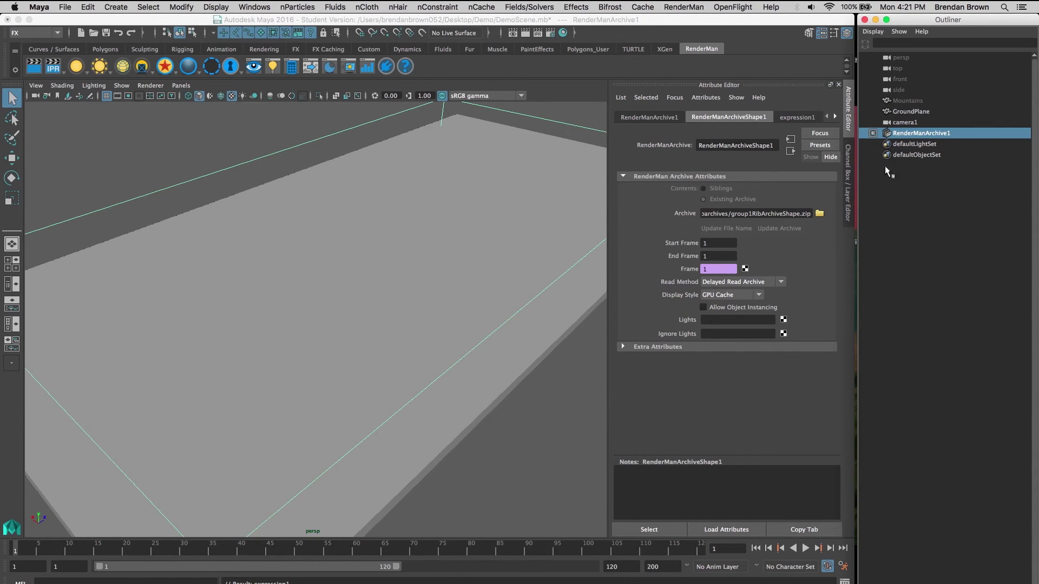
pyautogui.click(873, 133)
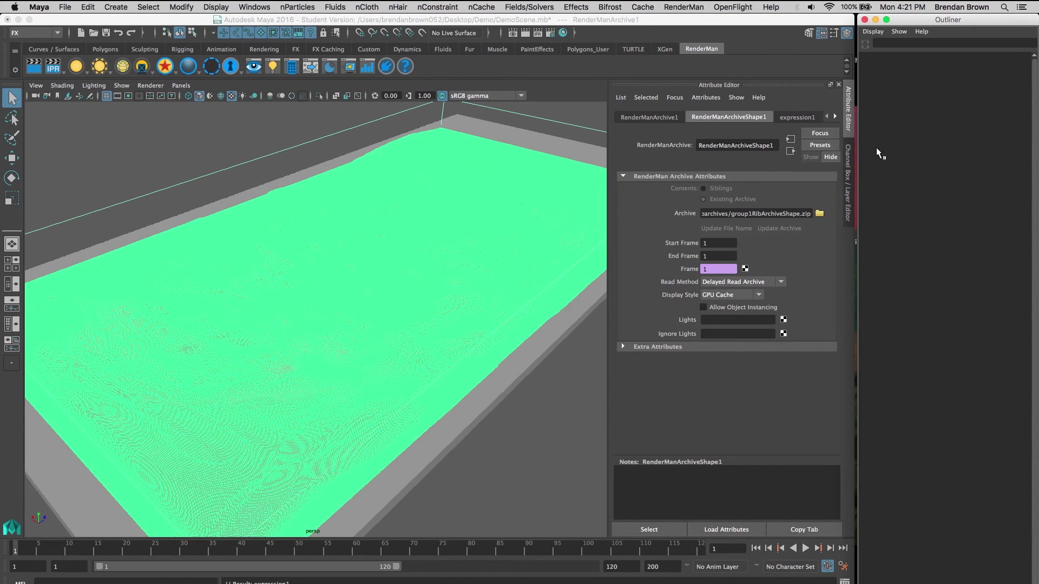
pyautogui.click(902, 306)
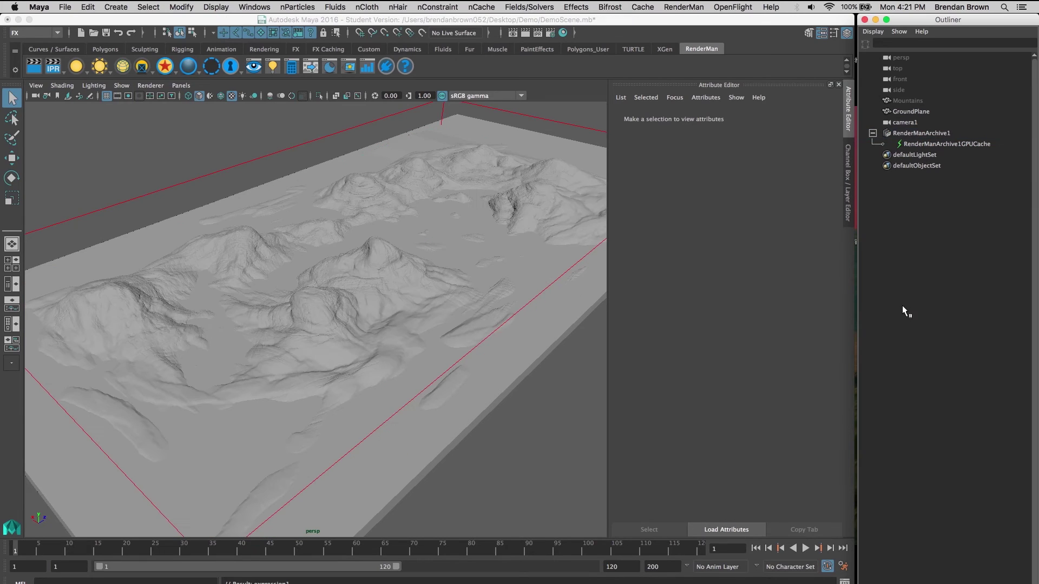
pyautogui.click(943, 144)
pyautogui.click(923, 193)
pyautogui.keyDown('alt'); pyautogui.moveTo(450, 268); pyautogui.dragTo(401, 261); pyautogui.keyUp('alt')
pyautogui.click(902, 101)
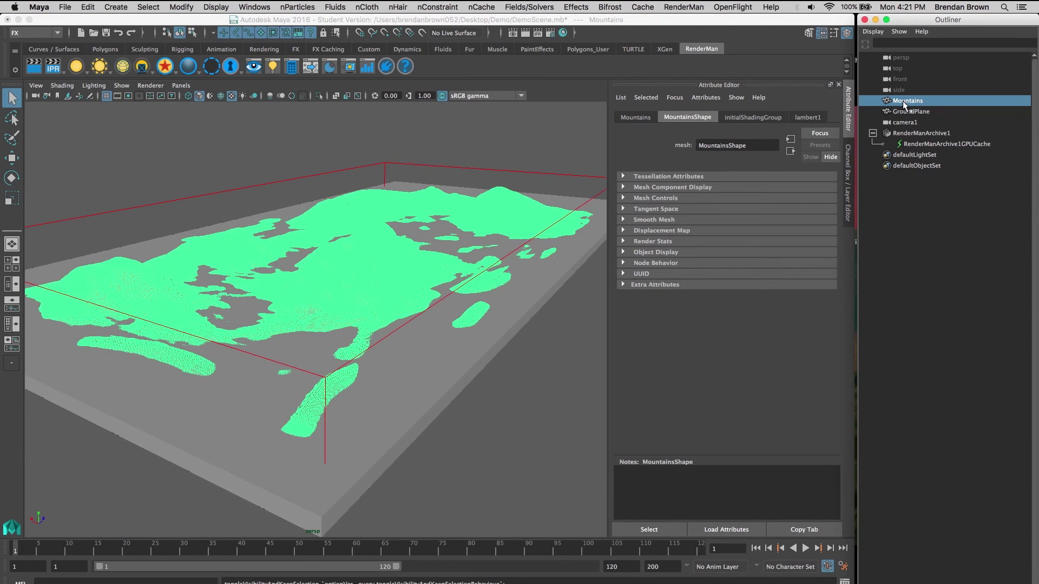
pyautogui.click(507, 369)
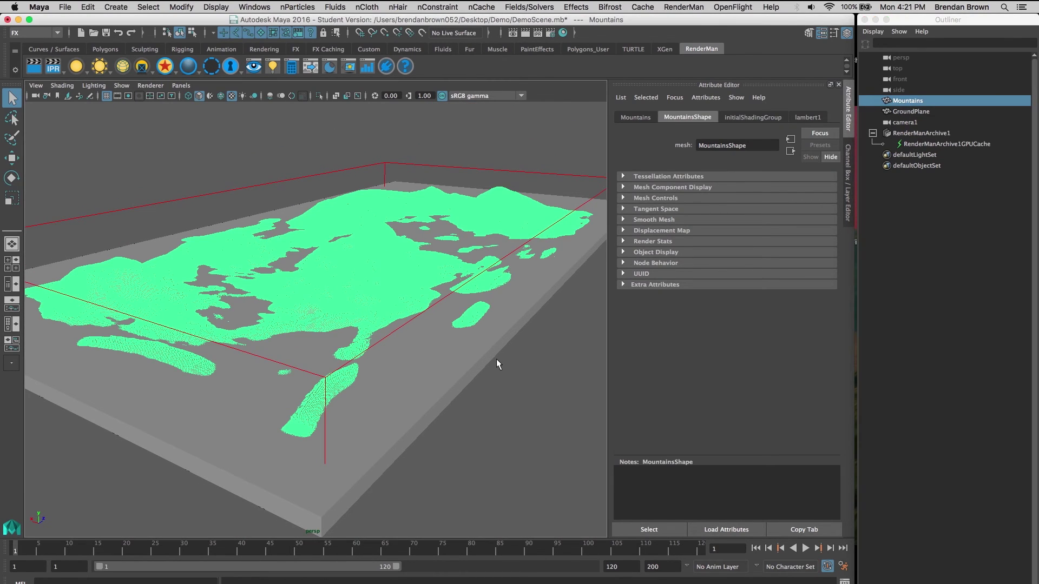
pyautogui.click(496, 359)
pyautogui.keyDown('alt'); pyautogui.moveTo(495, 359); pyautogui.dragTo(473, 322); pyautogui.keyUp('alt')
pyautogui.click(917, 101)
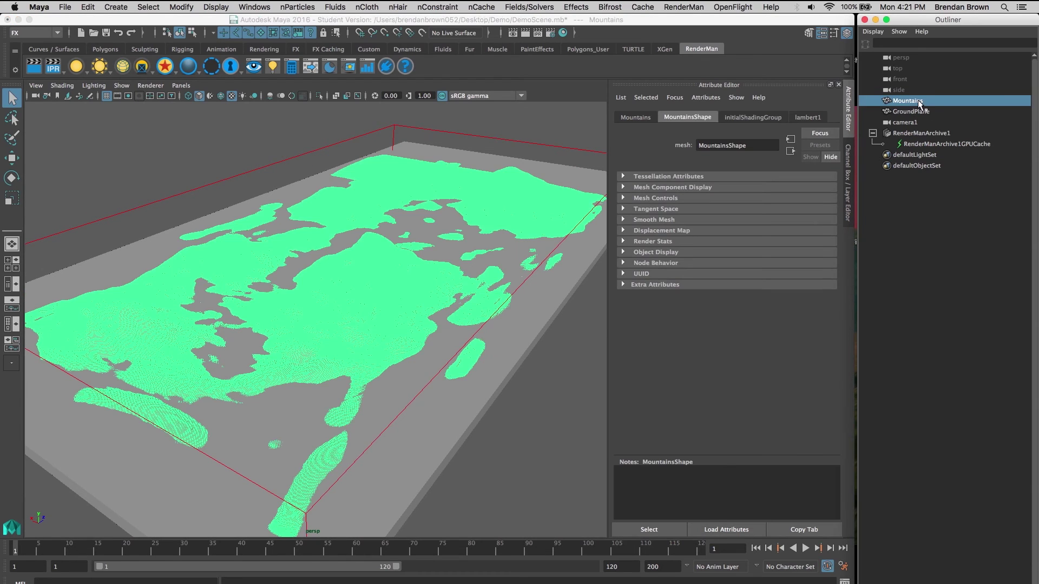
pyautogui.press('h')
pyautogui.click(936, 144)
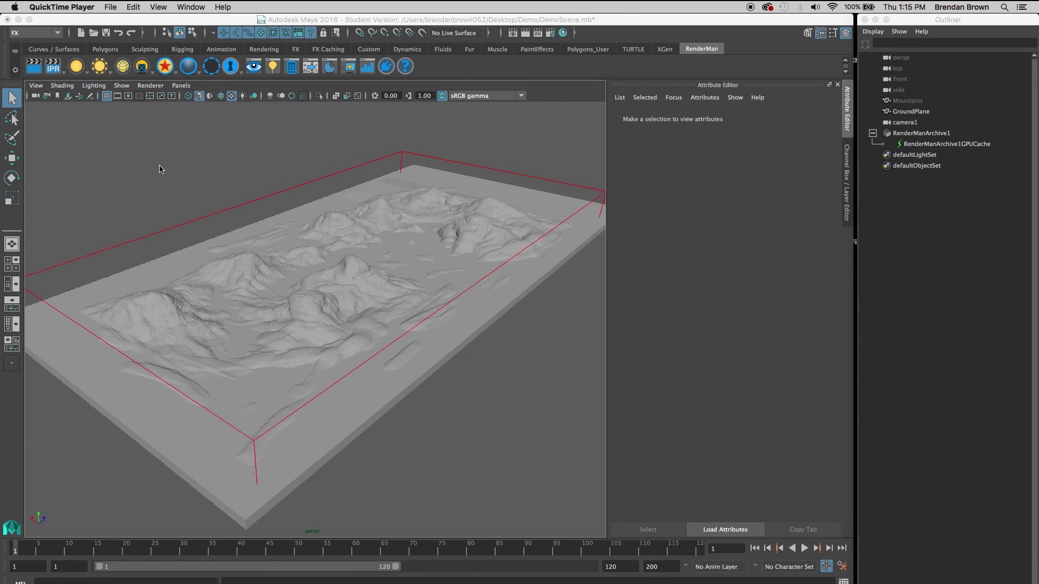
pyautogui.click(362, 269)
pyautogui.click(362, 269)
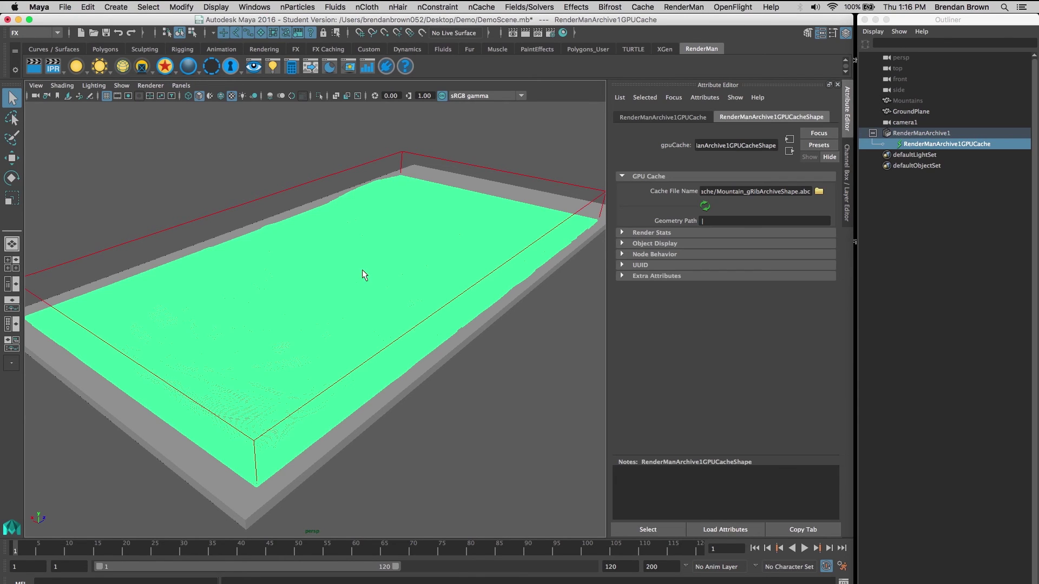
pyautogui.click(259, 188)
pyautogui.scroll(3, 261, 190)
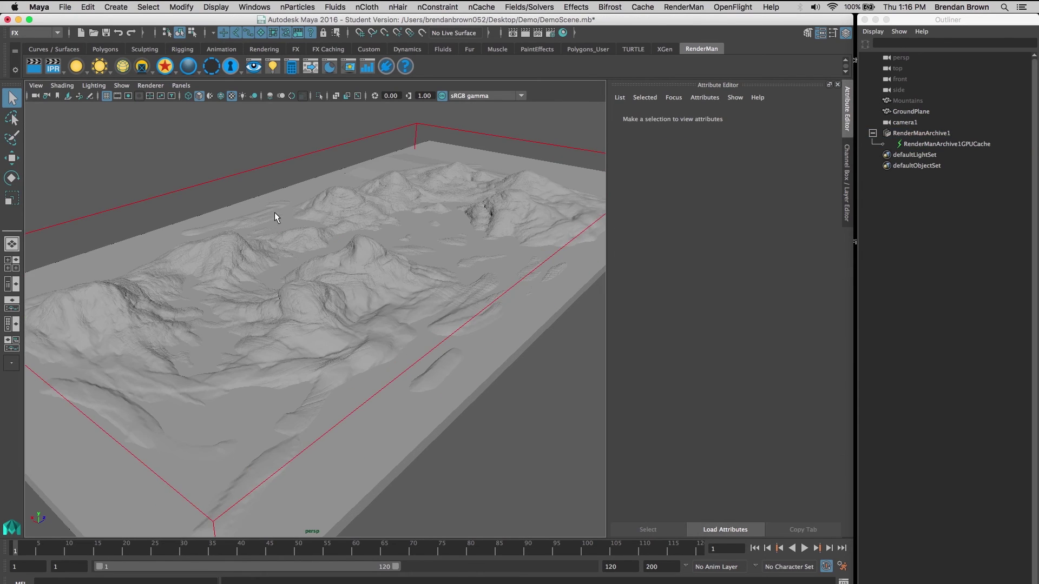
pyautogui.scroll(3, 274, 213)
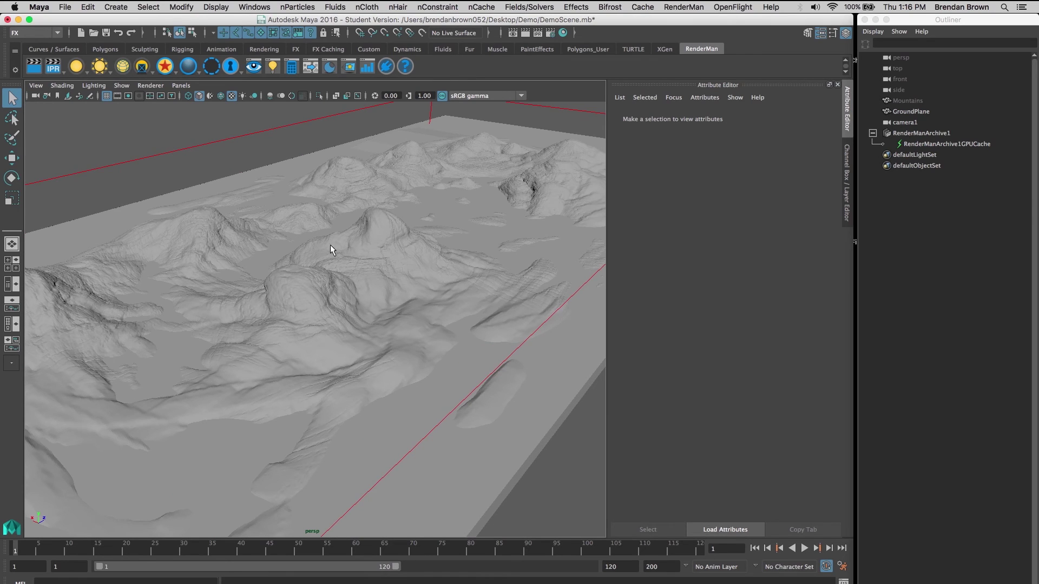
pyautogui.keyDown('alt'); pyautogui.moveTo(330, 245); pyautogui.dragTo(339, 297); pyautogui.keyUp('alt')
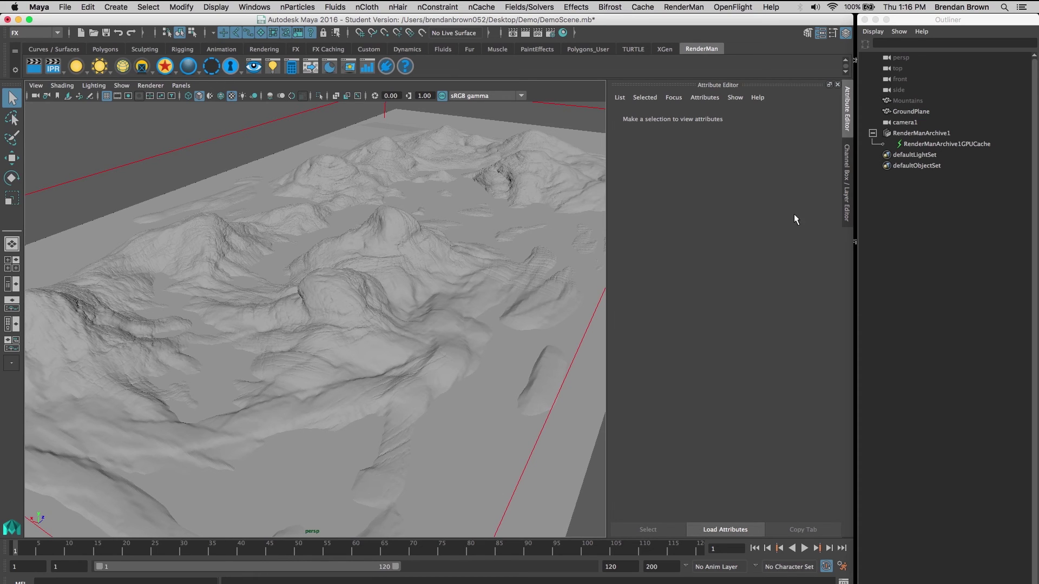
# Step: Delete the Mountains mesh, then select and deselect RenderManArchive1 to check the remaining terrain
pyautogui.click(899, 102)
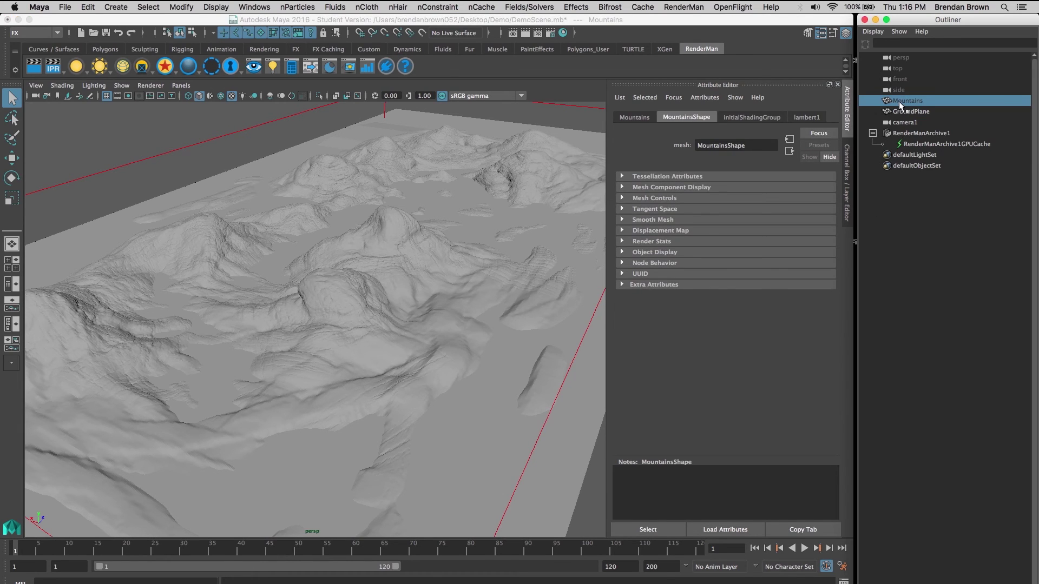
pyautogui.press('h')
pyautogui.click(913, 245)
pyautogui.click(902, 103)
pyautogui.press('Delete')
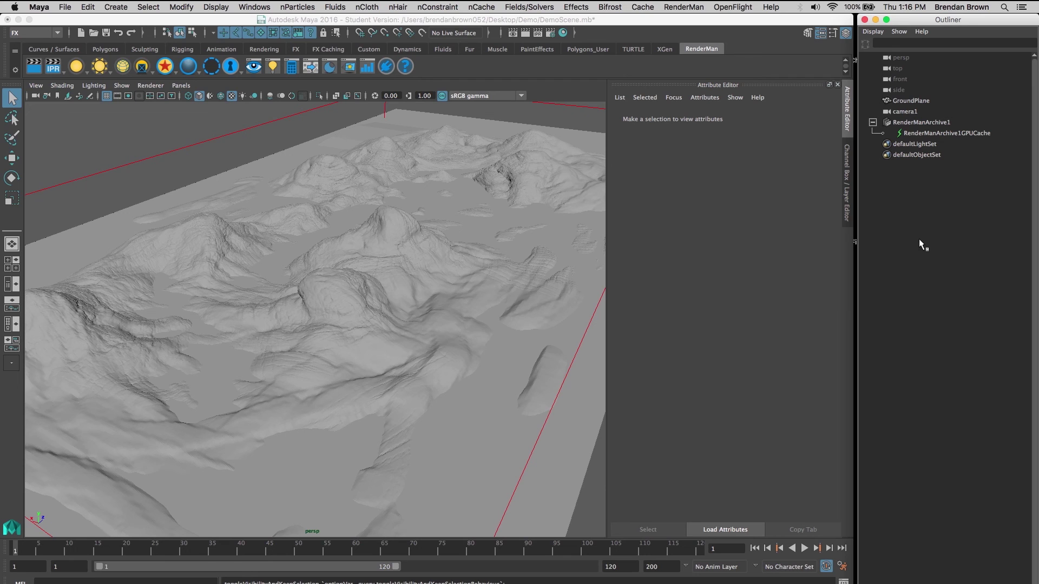
pyautogui.click(920, 121)
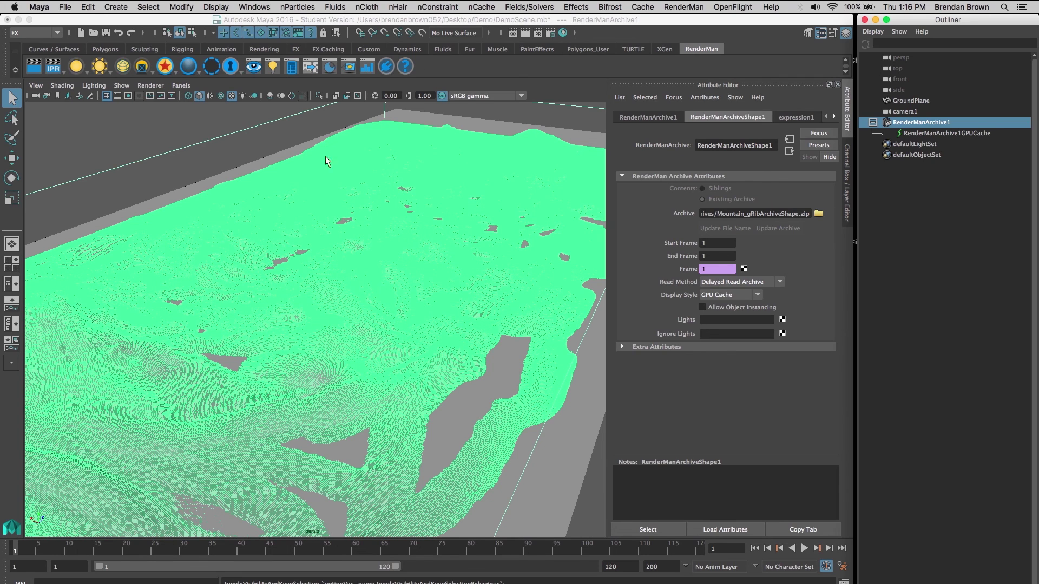
pyautogui.click(70, 126)
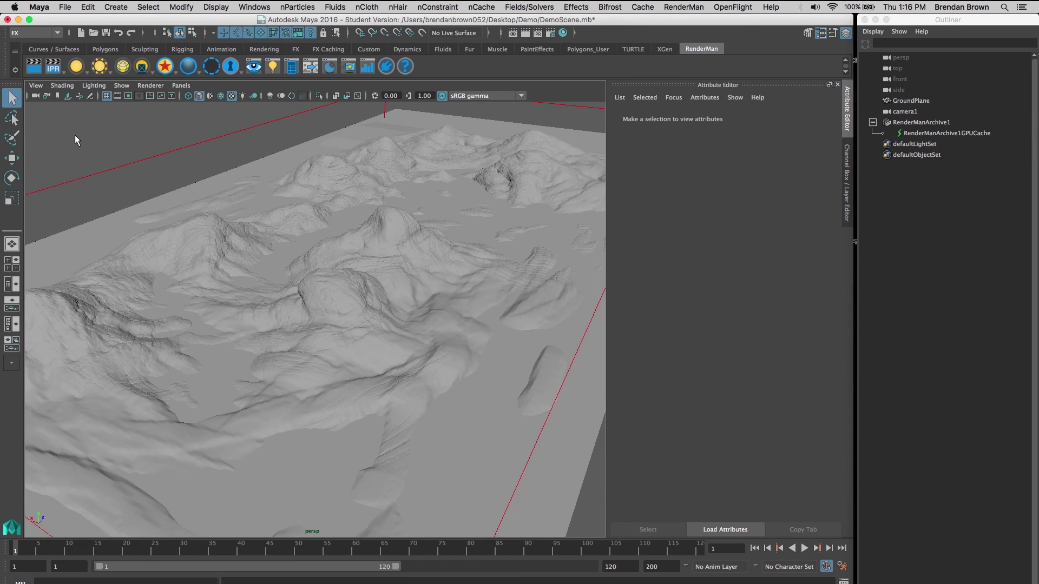